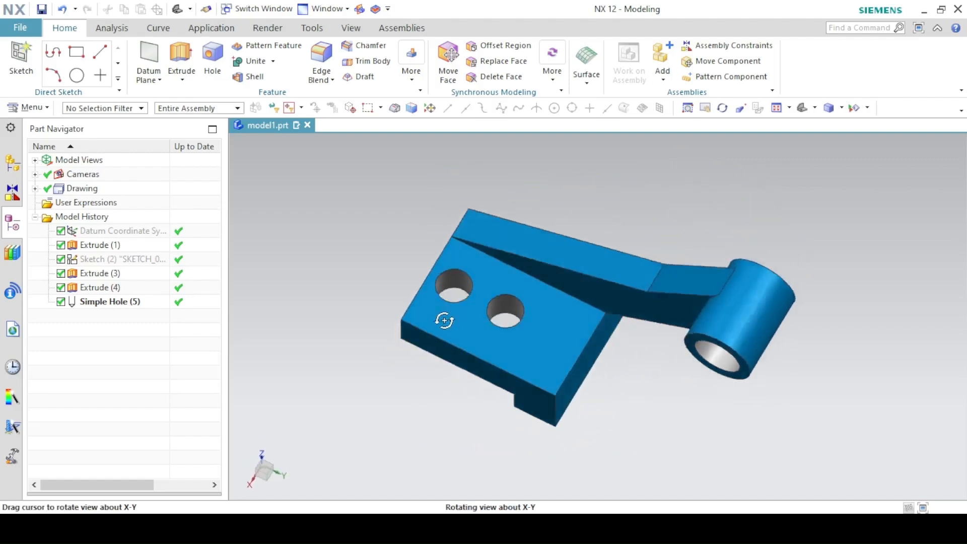
pyautogui.click(802, 107)
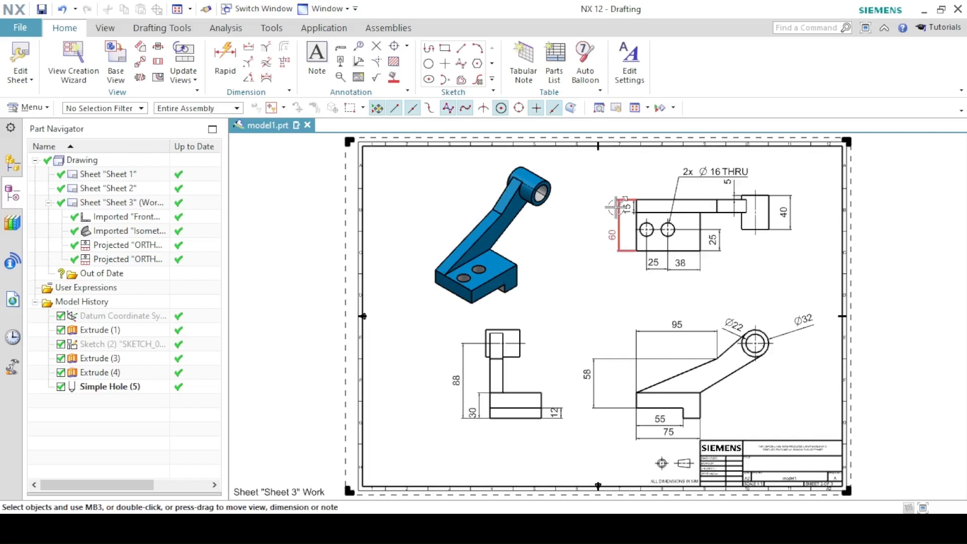
pyautogui.moveTo(617, 224)
pyautogui.mouseDown()
pyautogui.moveTo(591, 225)
pyautogui.moveTo(607, 208)
pyautogui.mouseUp()
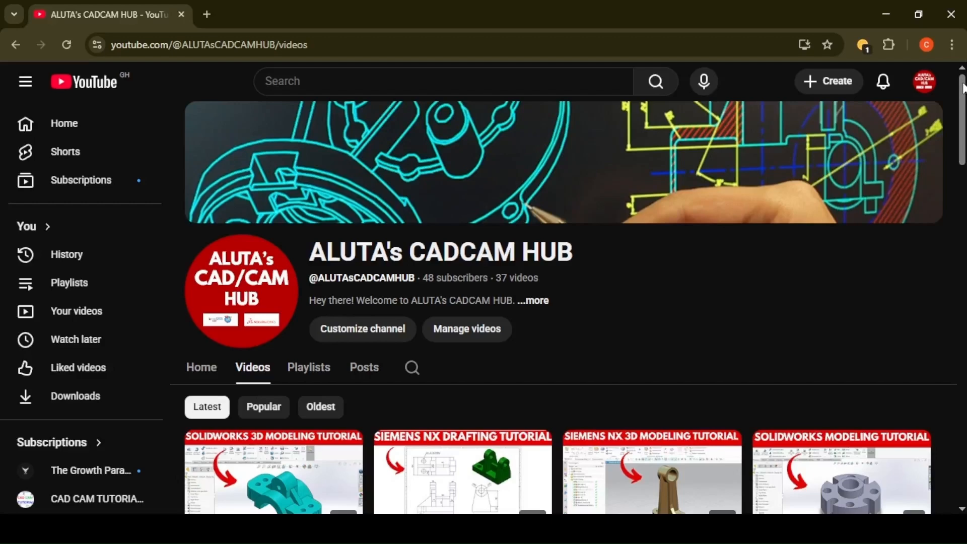
pyautogui.scroll(-10, 963, 89)
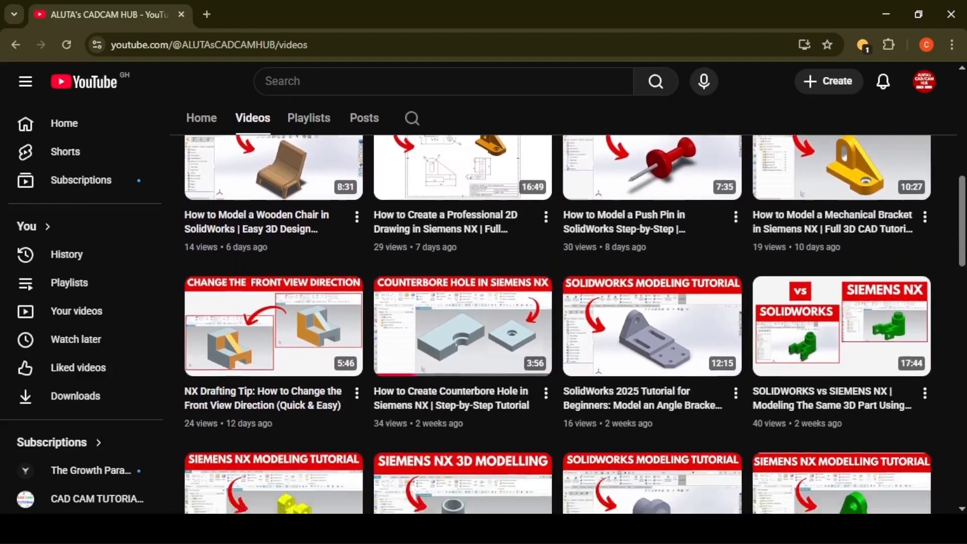
pyautogui.scroll(-8, 575, 324)
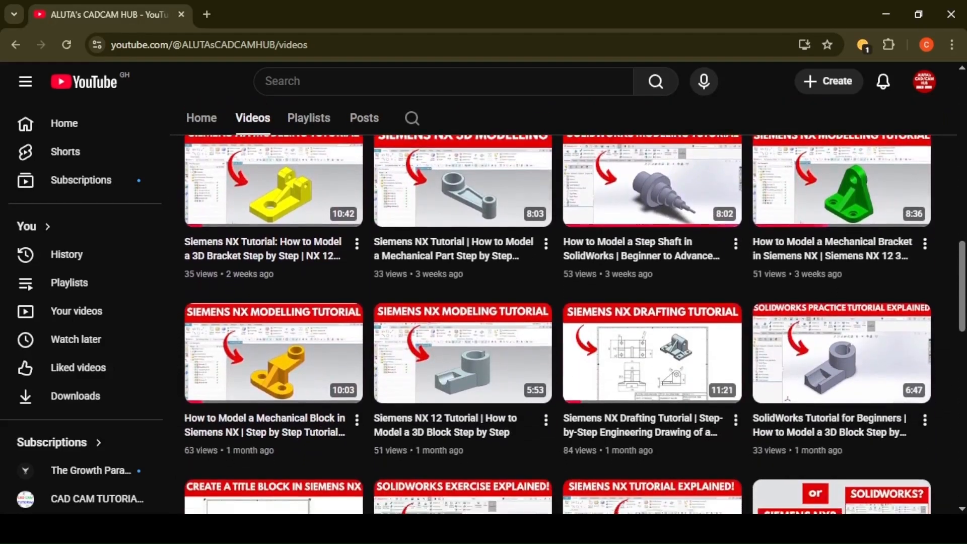
pyautogui.scroll(-2, 575, 324)
pyautogui.scroll(9, 575, 324)
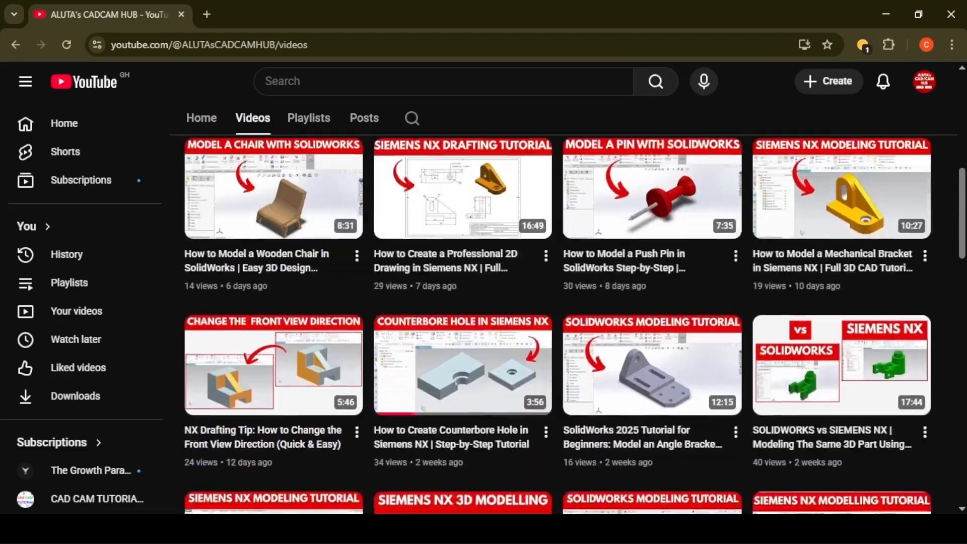
pyautogui.scroll(7, 932, 232)
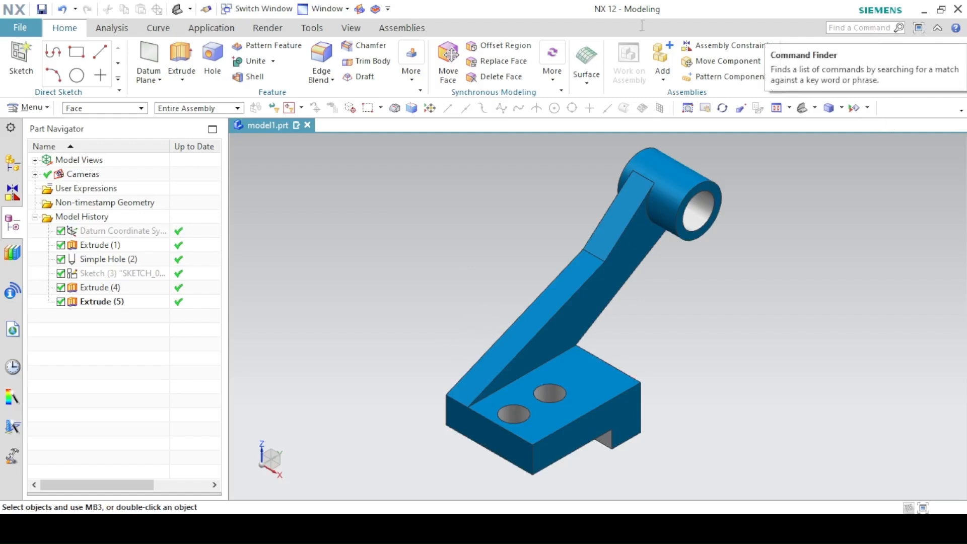
# Switch to Drafting and create a sheet from the A2 - Size template, leaving the title block unfilled and skipping the view wizard.
pyautogui.click(209, 28)
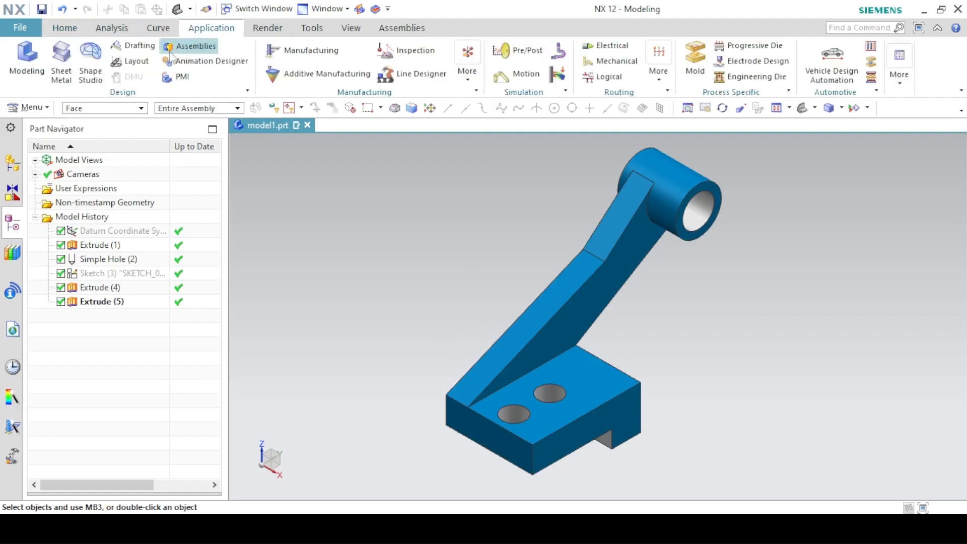
pyautogui.click(150, 52)
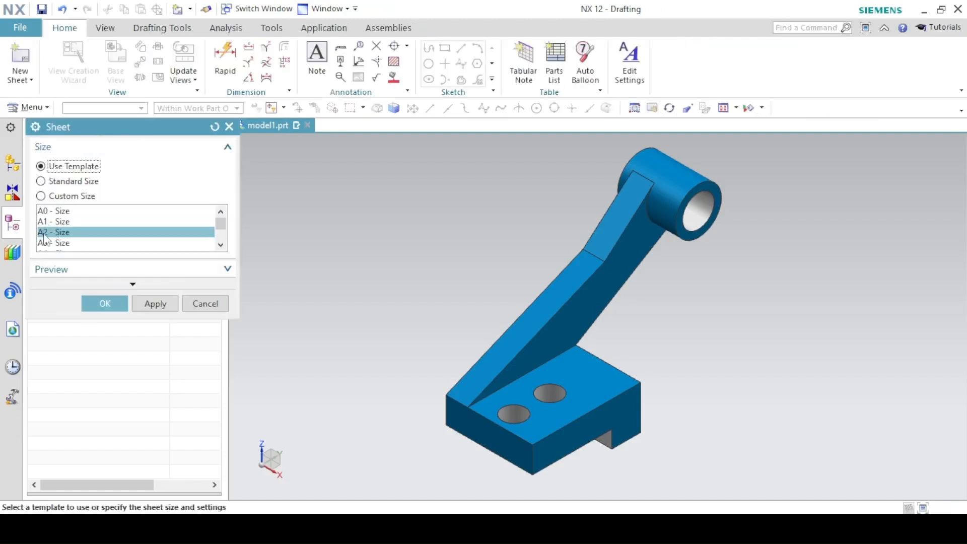
pyautogui.click(112, 306)
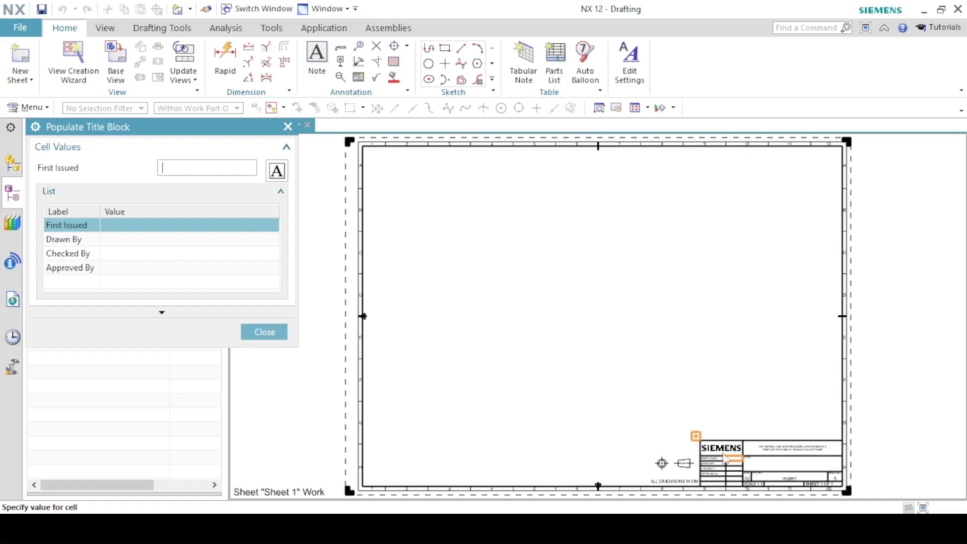
pyautogui.click(266, 332)
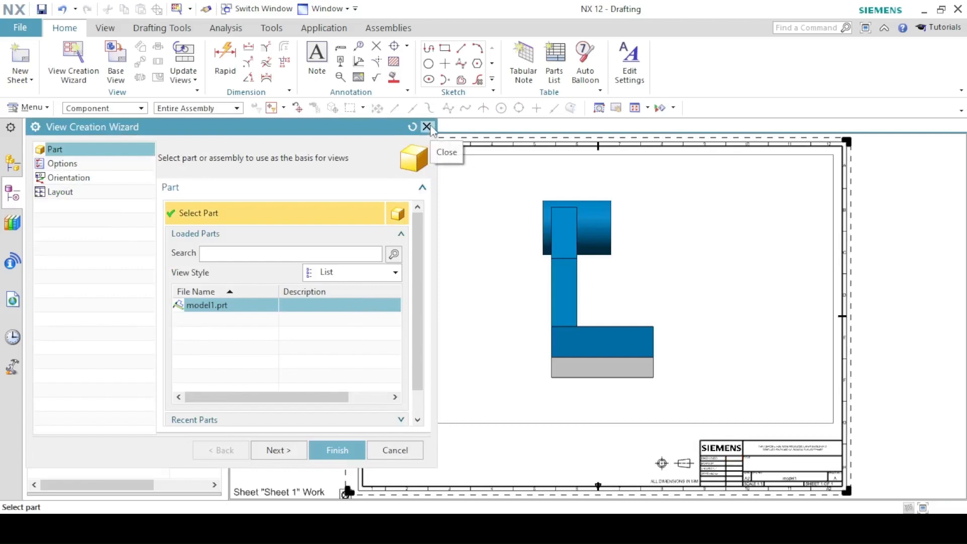
pyautogui.click(427, 127)
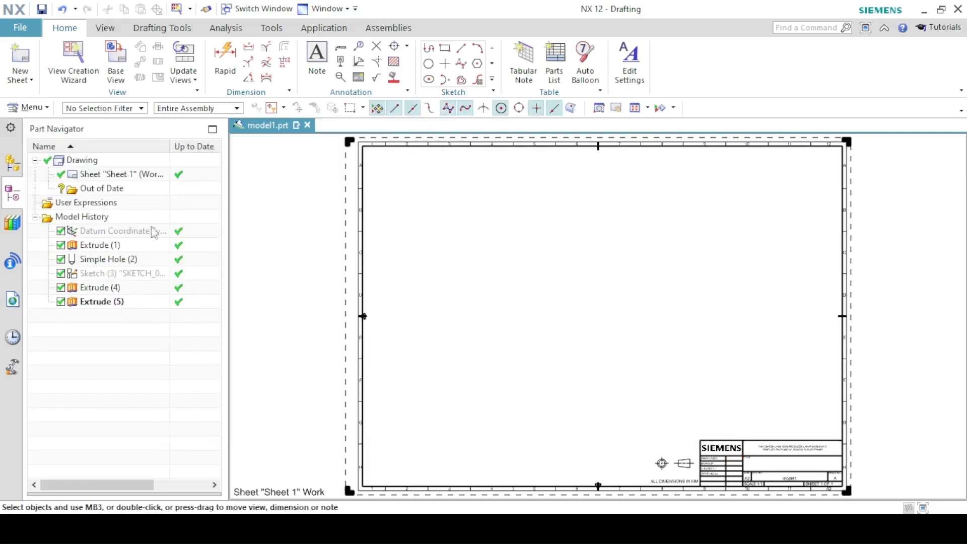
# In the drafting preferences, set the arrowhead line width to 0.13 mm for the entire dimension.
pyautogui.click(40, 109)
pyautogui.moveTo(51, 280)
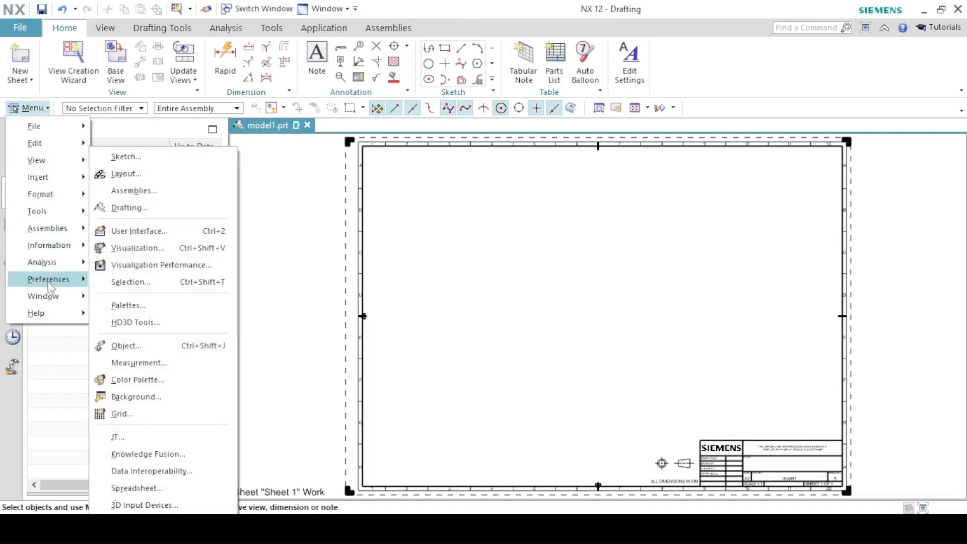
pyautogui.click(114, 213)
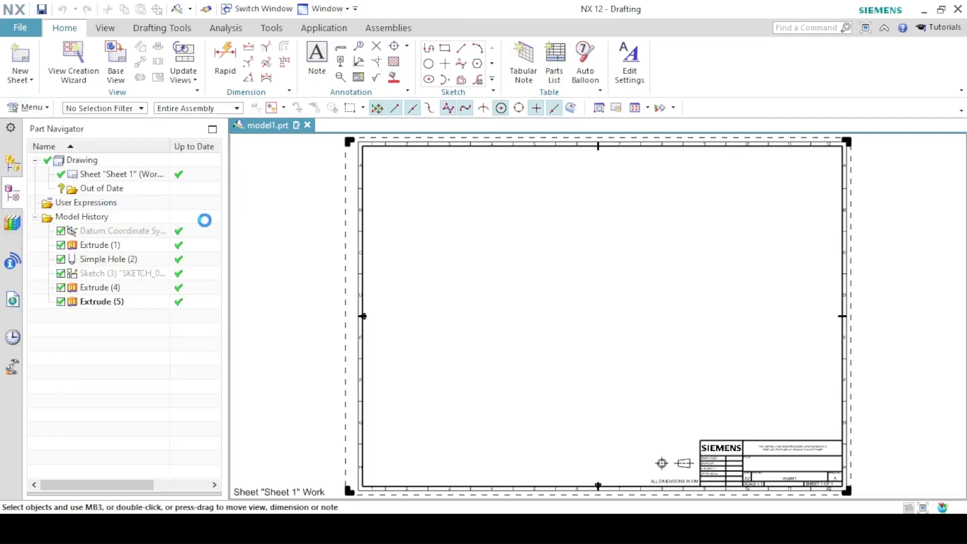
pyautogui.scroll(20, 161, 195)
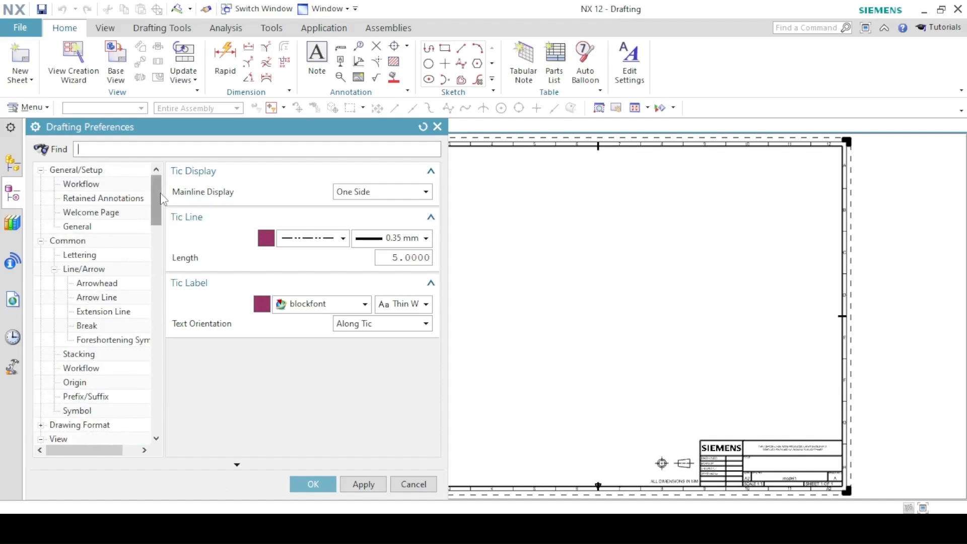
pyautogui.click(89, 285)
pyautogui.click(364, 316)
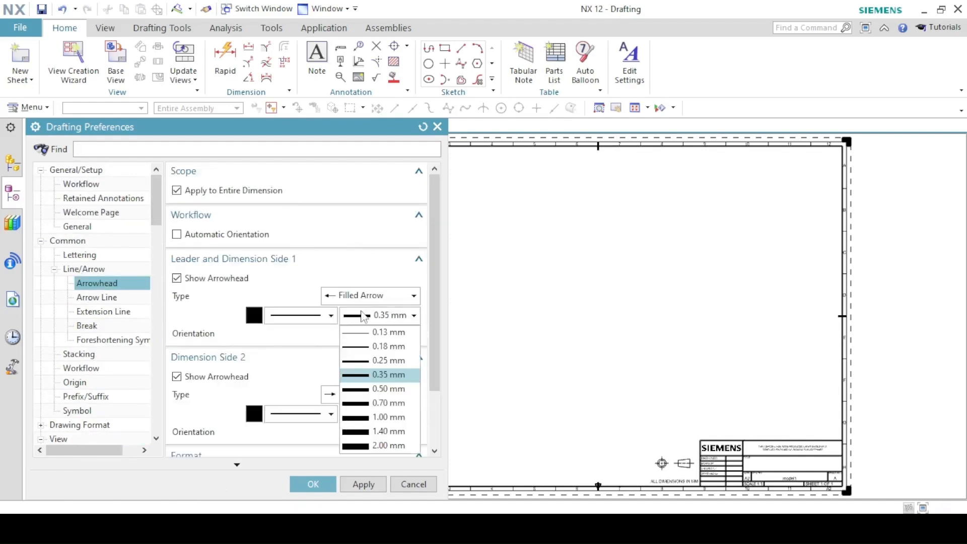
pyautogui.click(363, 336)
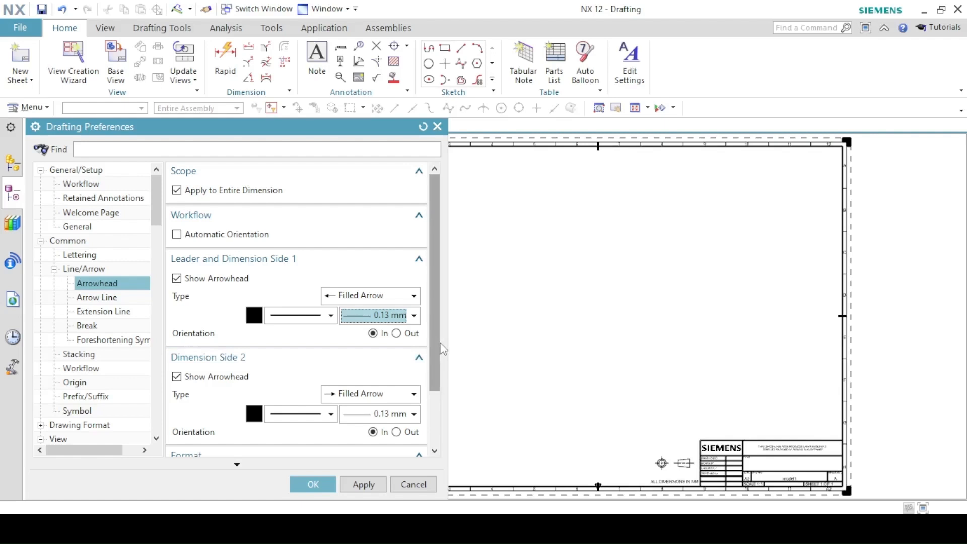
pyautogui.scroll(-1, 436, 350)
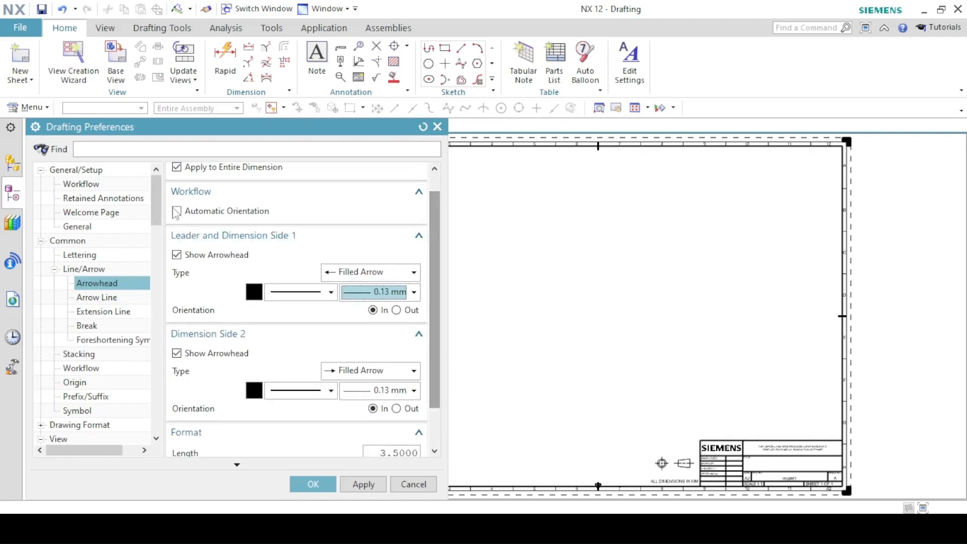
# Turn off the view border display and set the dimension text height to 6 in the drafting preferences.
pyautogui.moveTo(160, 199); pyautogui.dragTo(162, 228)
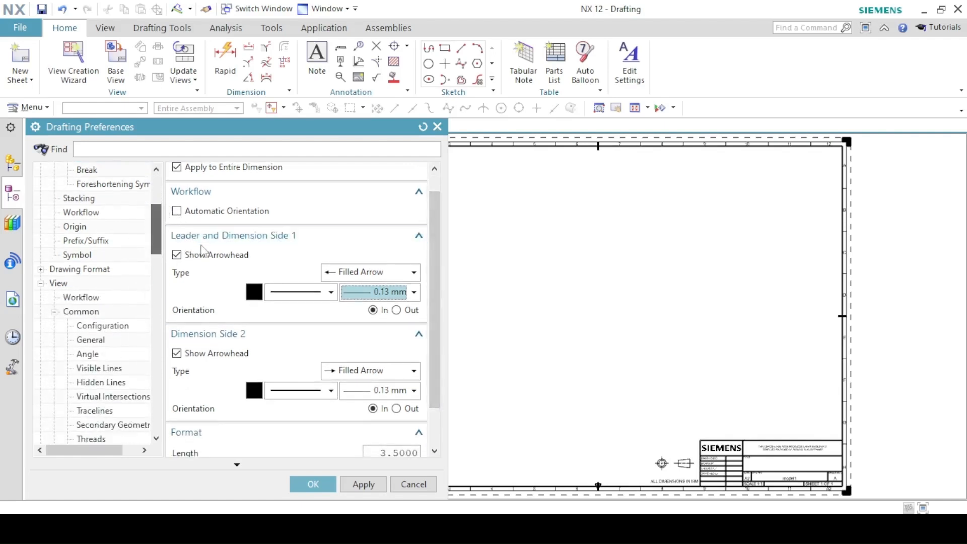
pyautogui.click(76, 298)
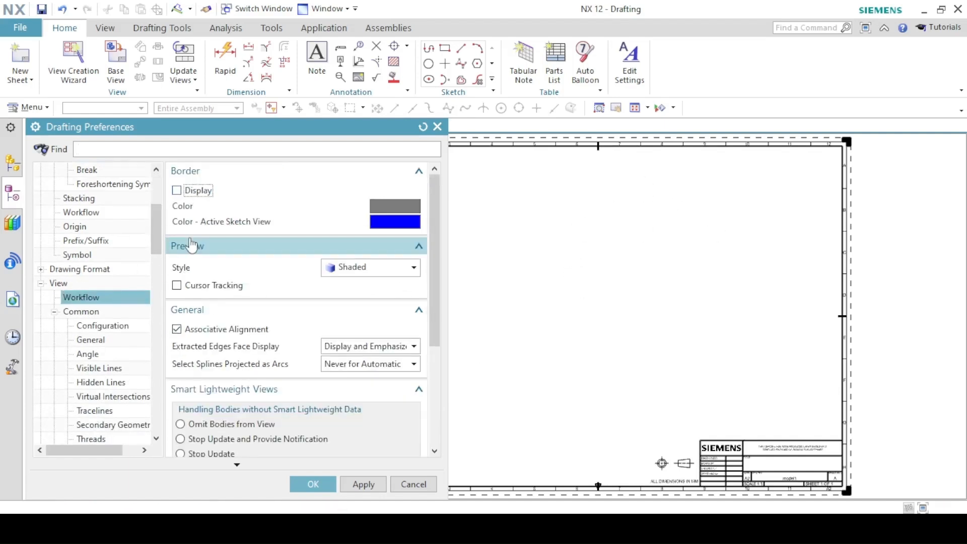
pyautogui.moveTo(157, 228); pyautogui.dragTo(143, 327)
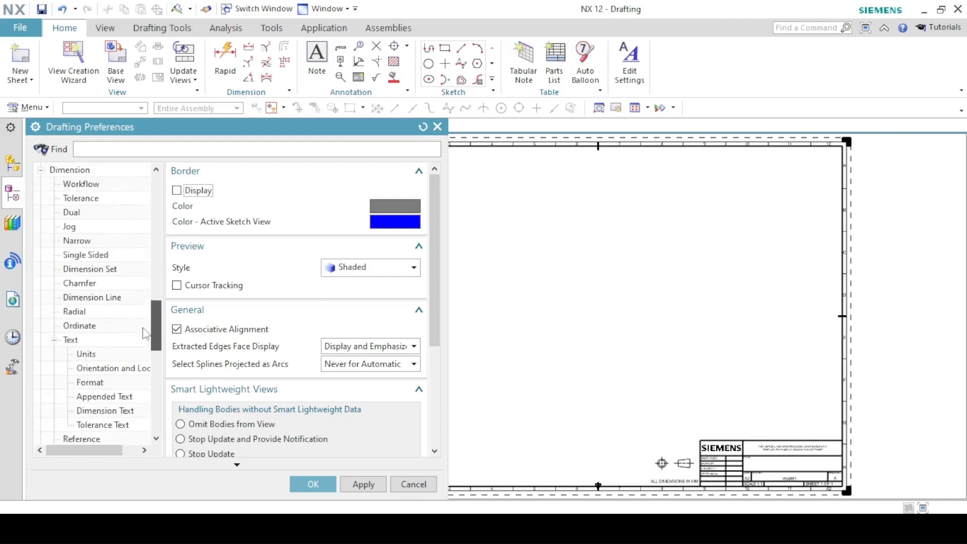
pyautogui.scroll(-3, 143, 327)
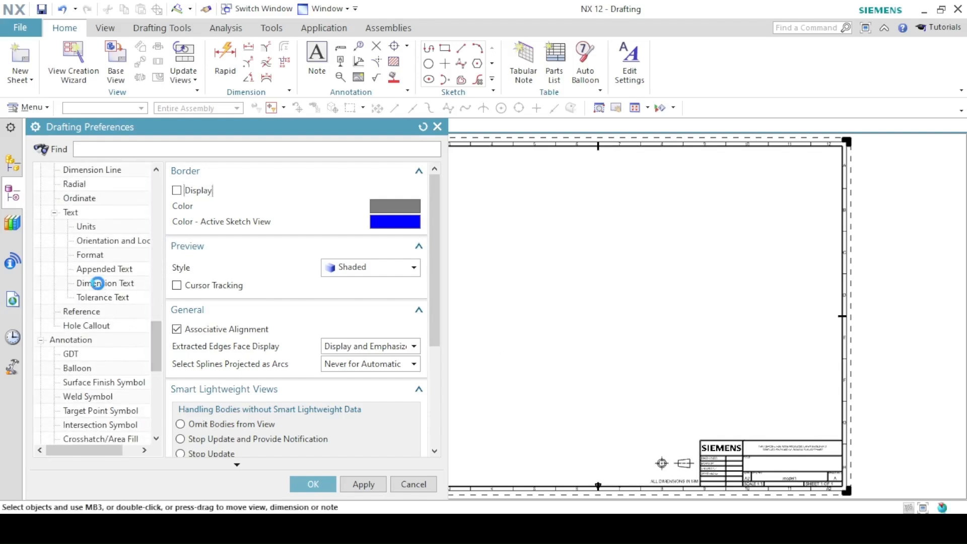
pyautogui.click(408, 256)
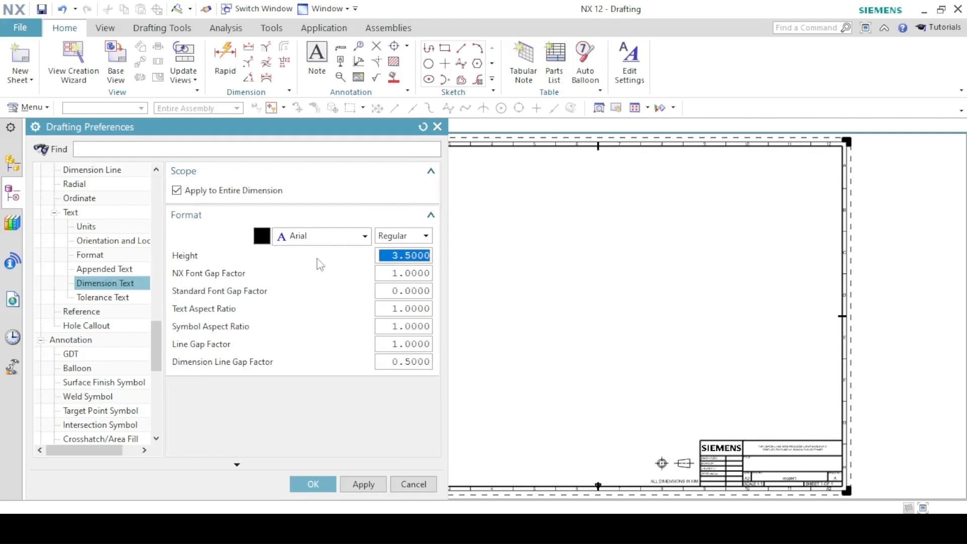
pyautogui.write('6')
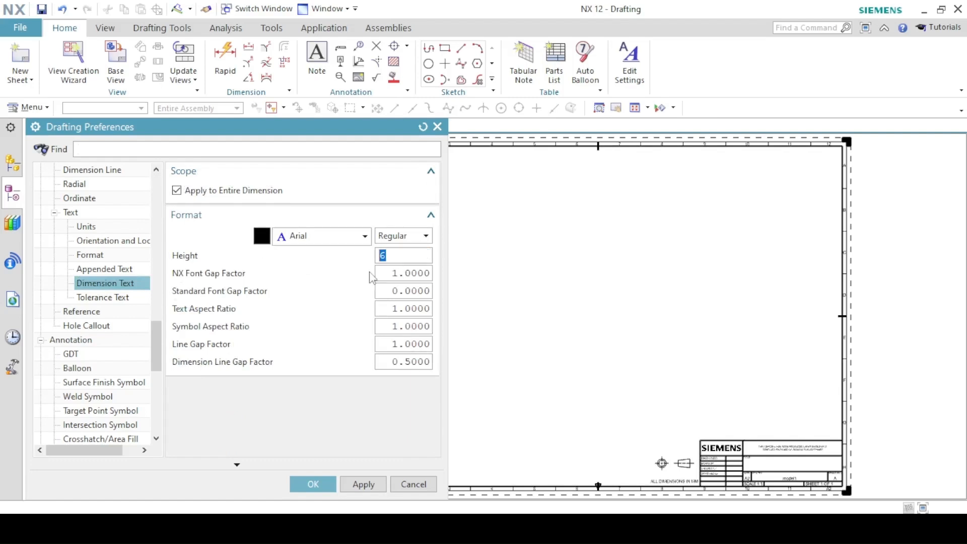
# Set the ship drafting centerline's tic line width to 0.13 mm and accept the drafting preferences.
pyautogui.moveTo(155, 337); pyautogui.dragTo(149, 406)
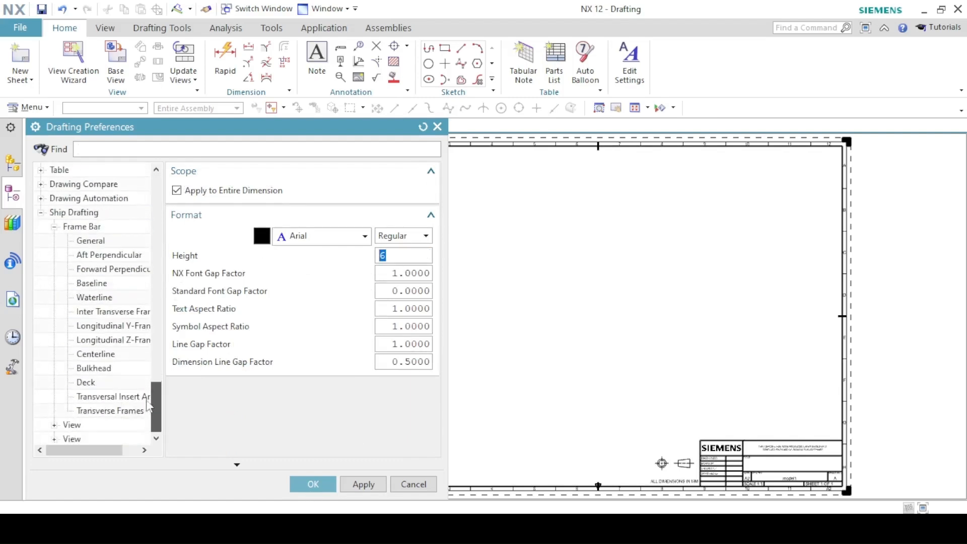
pyautogui.click(143, 355)
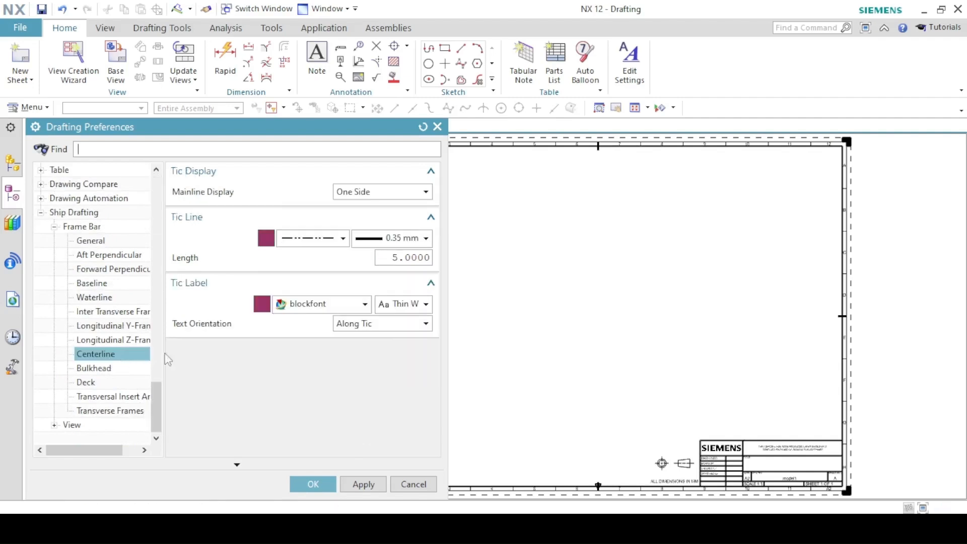
pyautogui.click(397, 241)
pyautogui.click(370, 260)
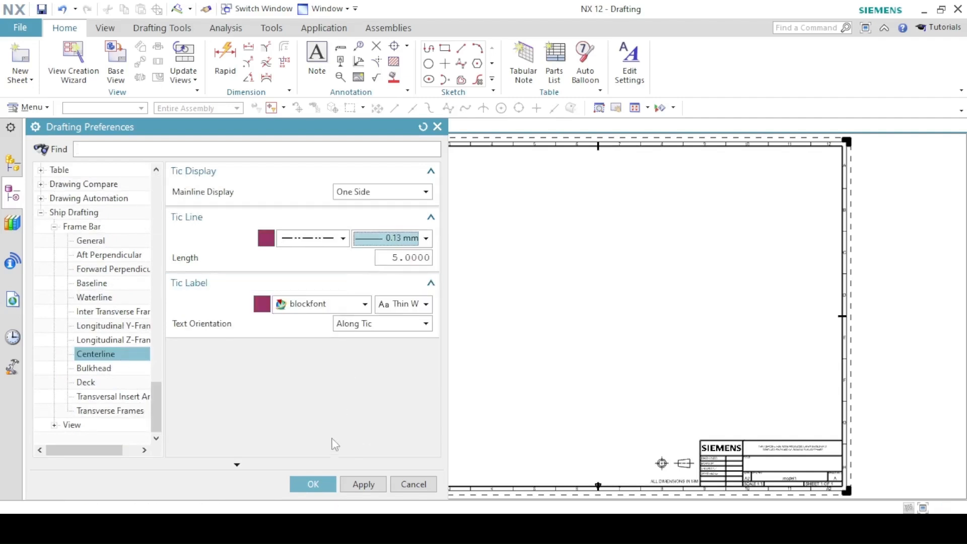
pyautogui.click(313, 485)
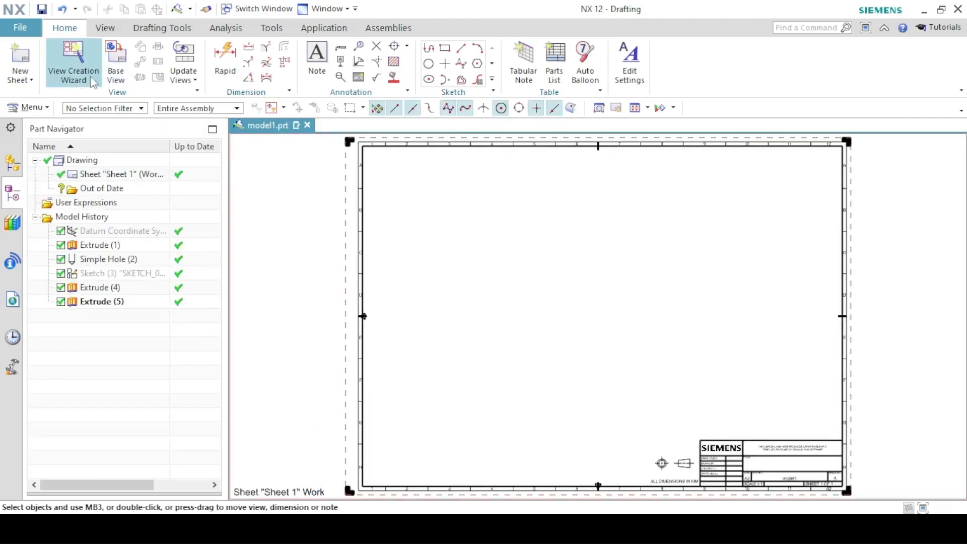
# Place an isometric base view of the part at 1:1 scale in the sheet's upper-left area, without any projected views.
pyautogui.click(114, 71)
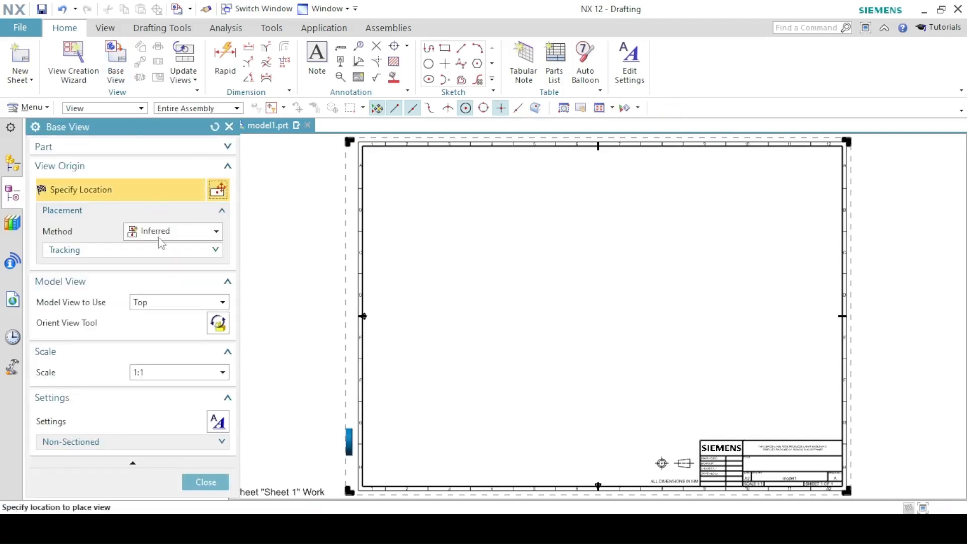
pyautogui.click(146, 304)
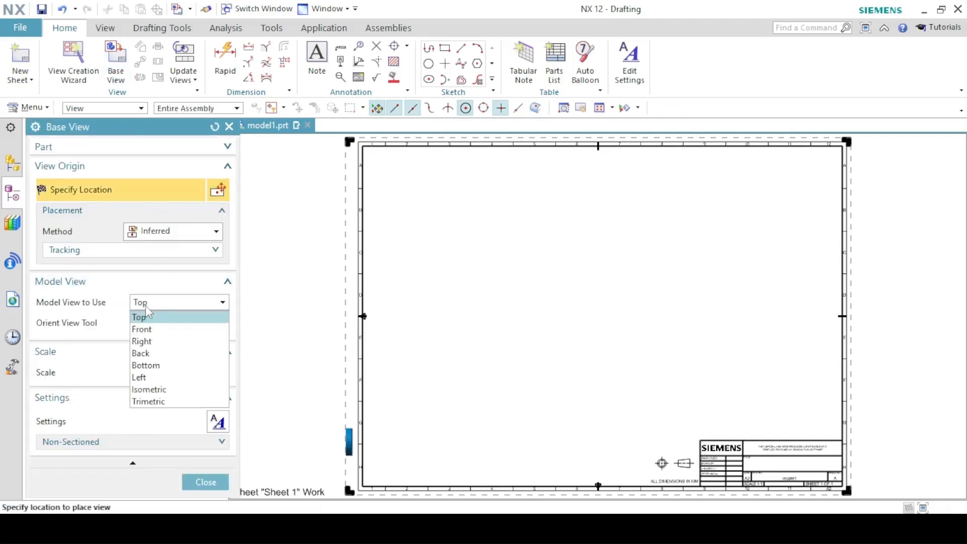
pyautogui.click(135, 390)
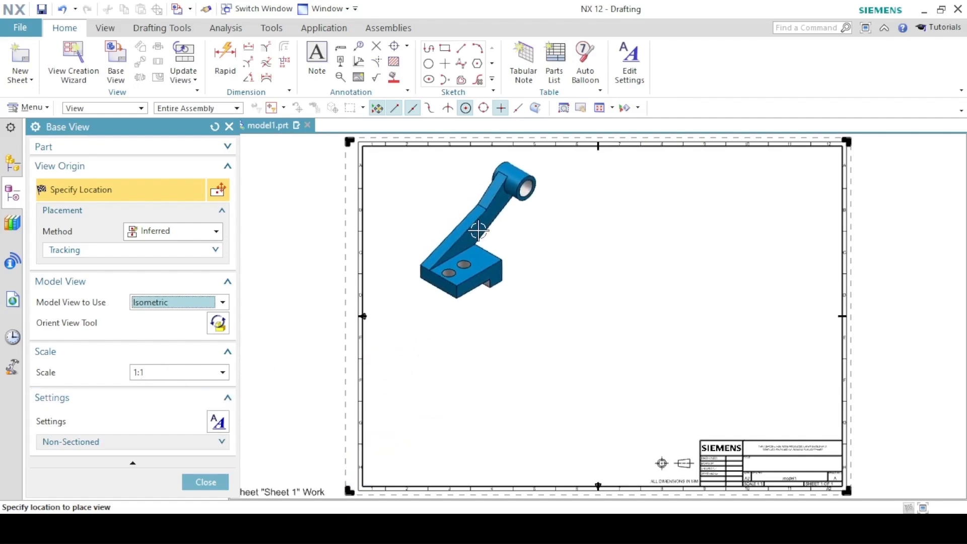
pyautogui.click(478, 231)
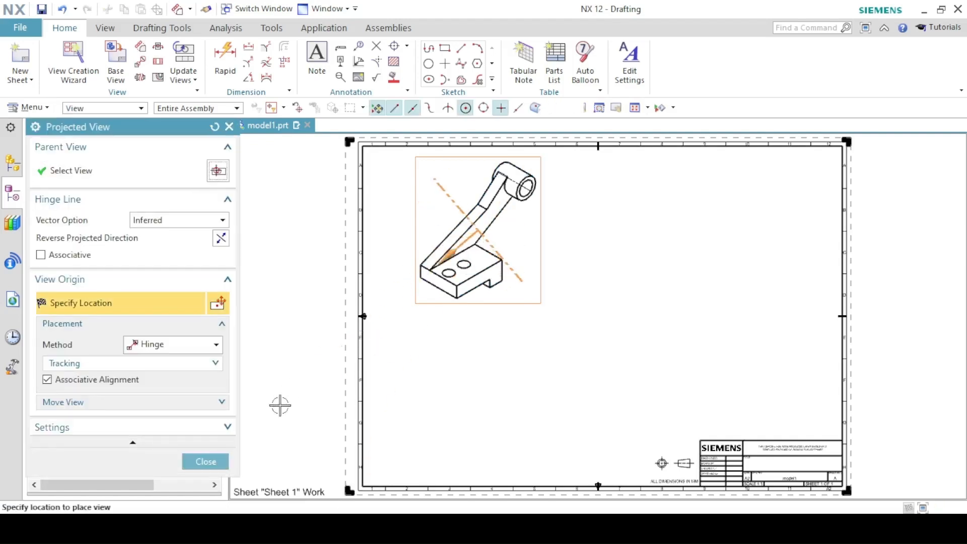
pyautogui.click(204, 462)
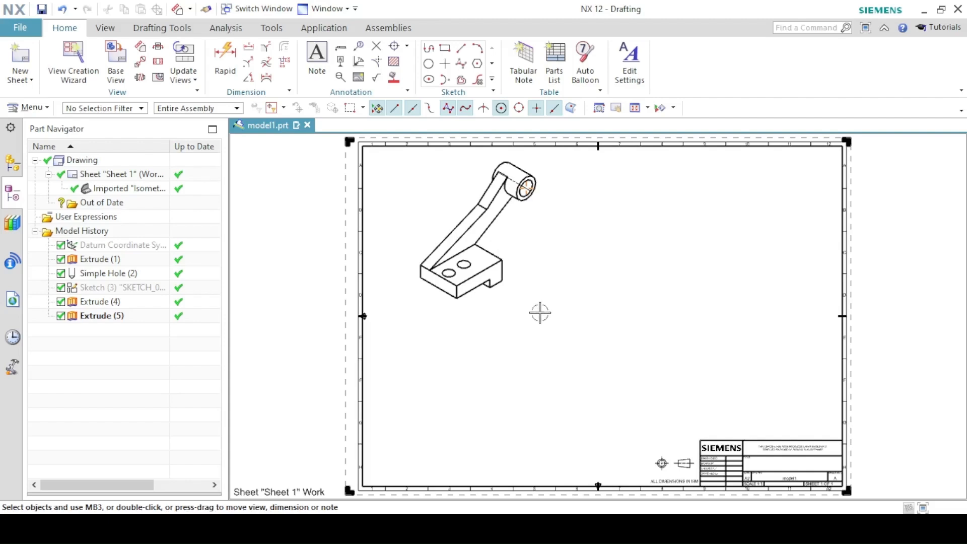
# Set the isometric view's rendering style to Fully Shaded and apply the view settings.
pyautogui.click(531, 281)
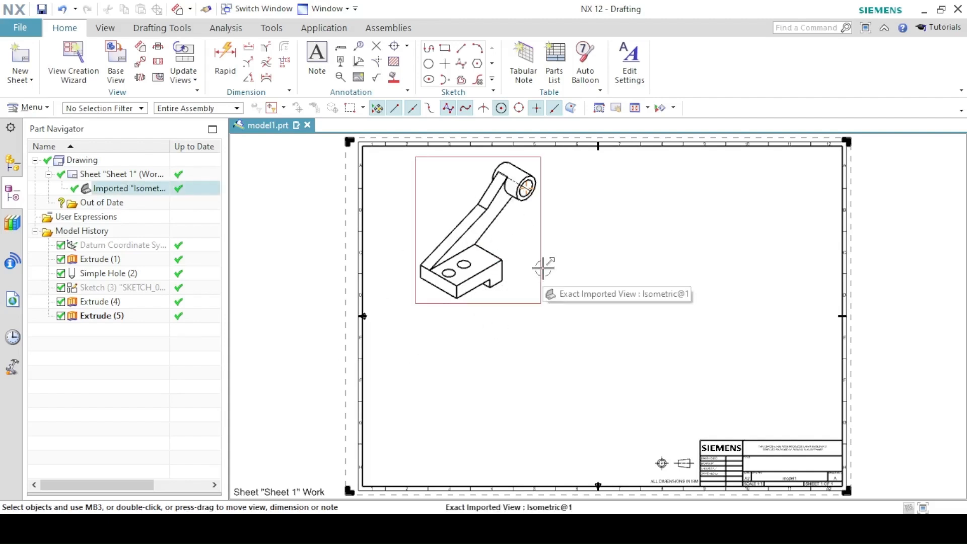
pyautogui.click(543, 268)
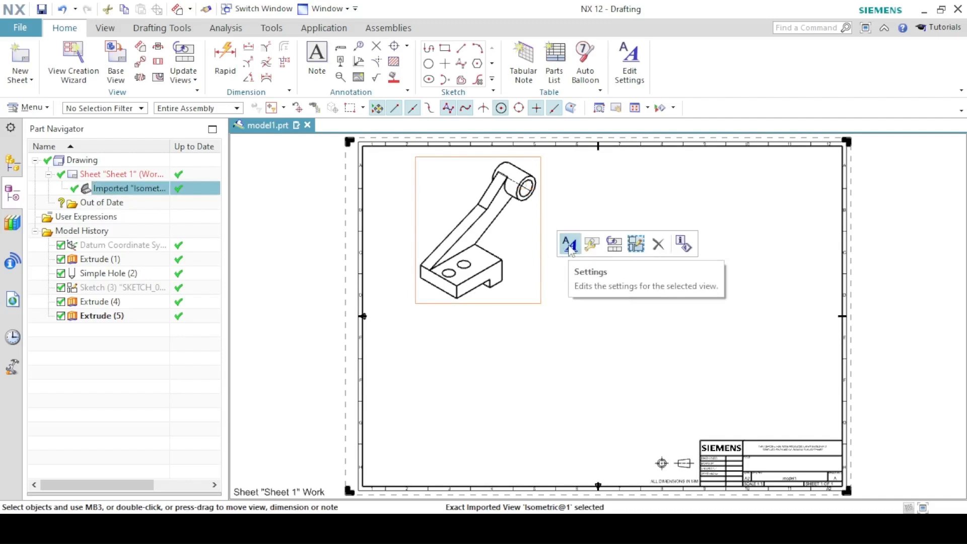
pyautogui.click(570, 244)
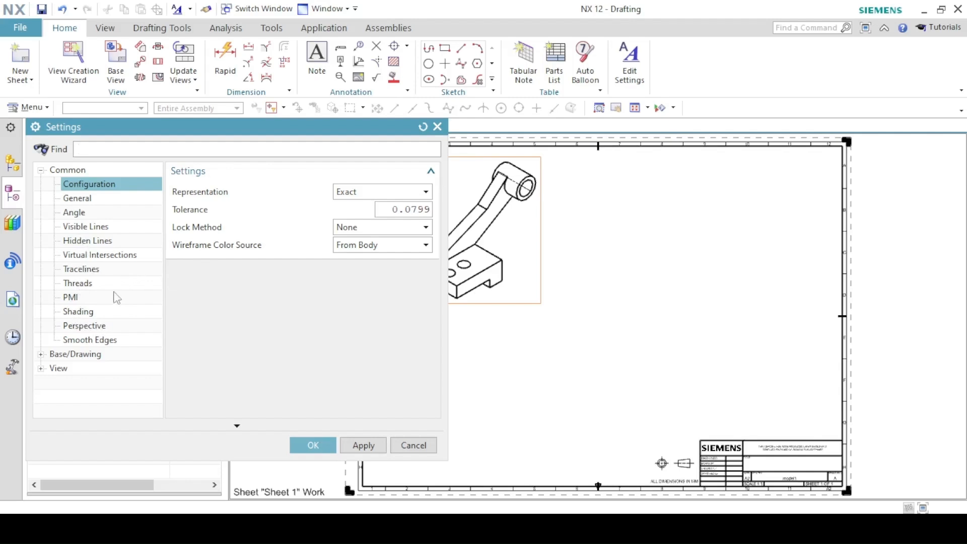
pyautogui.click(81, 313)
pyautogui.click(375, 192)
pyautogui.click(366, 206)
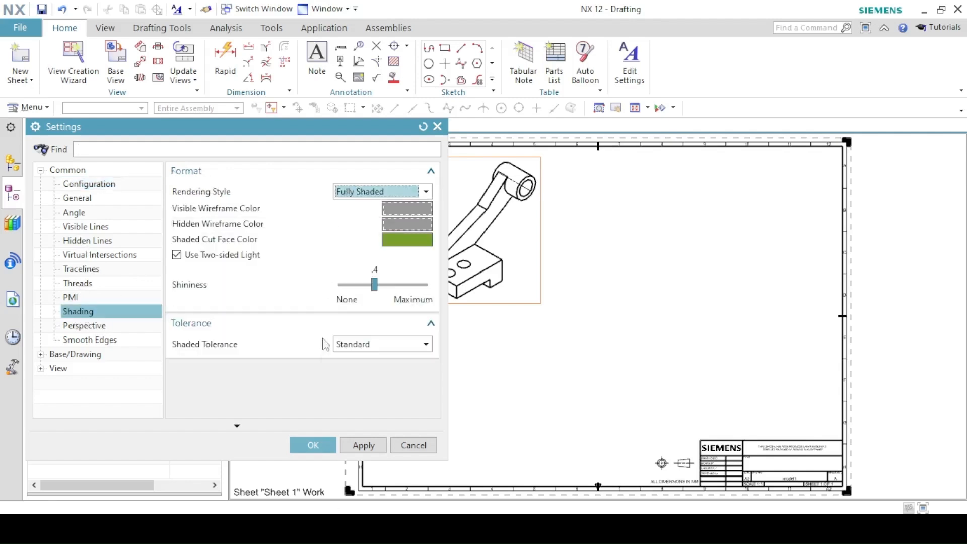
pyautogui.click(325, 452)
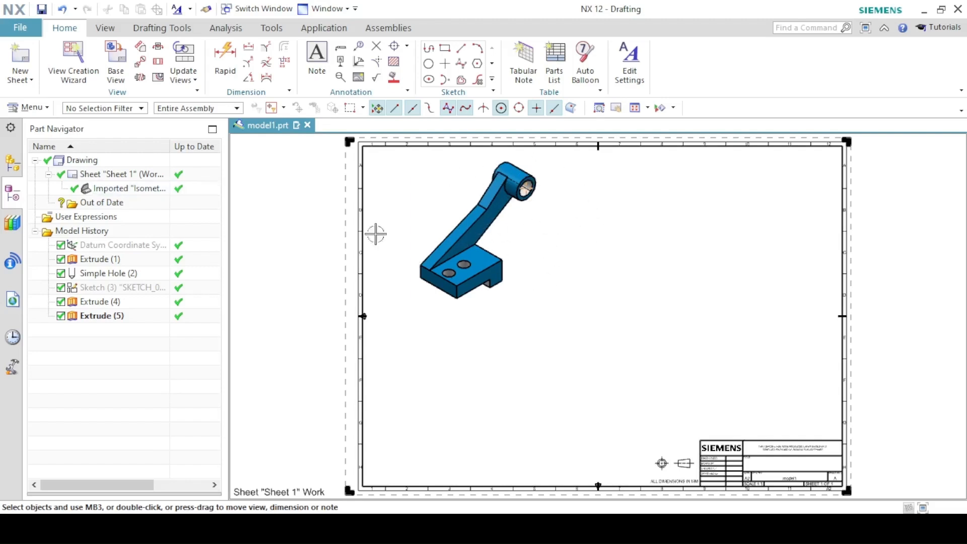
# Place a Front base view in the sheet's lower-right area, reoriented with the X axis as normal direction to show the bracket's profile.
pyautogui.click(114, 63)
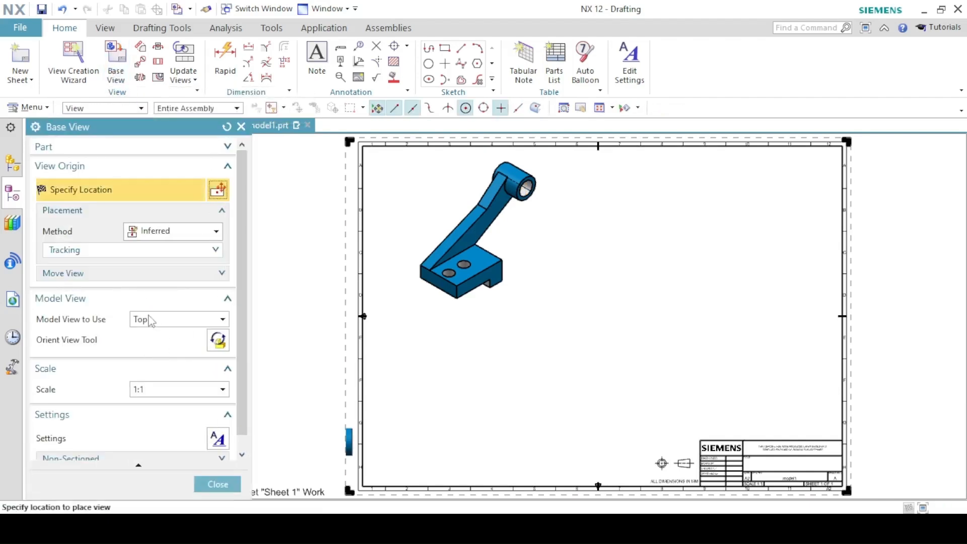
pyautogui.click(147, 321)
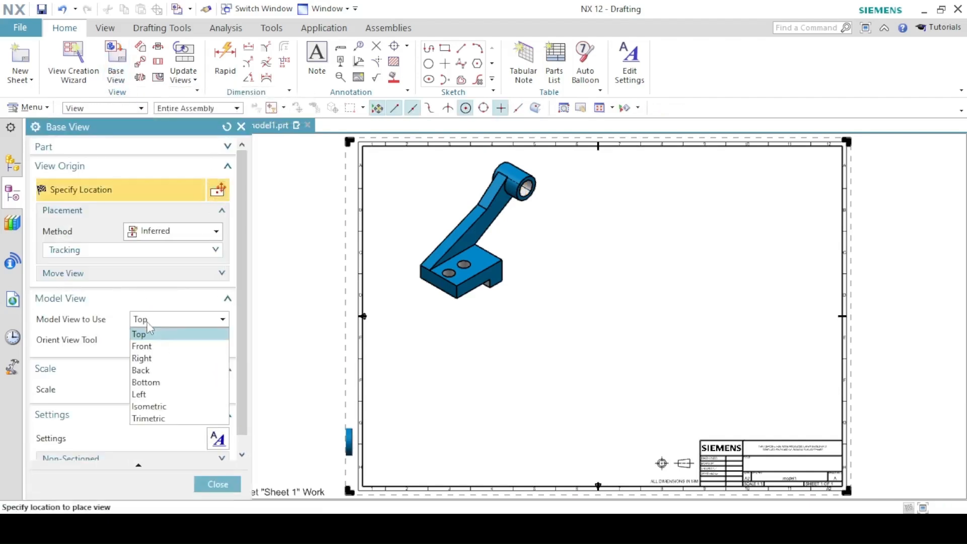
pyautogui.click(140, 347)
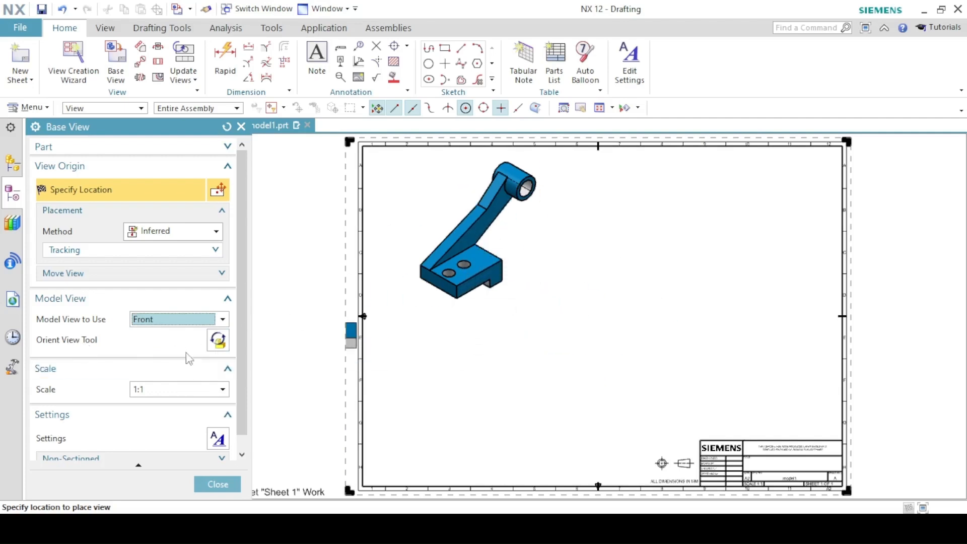
pyautogui.click(218, 347)
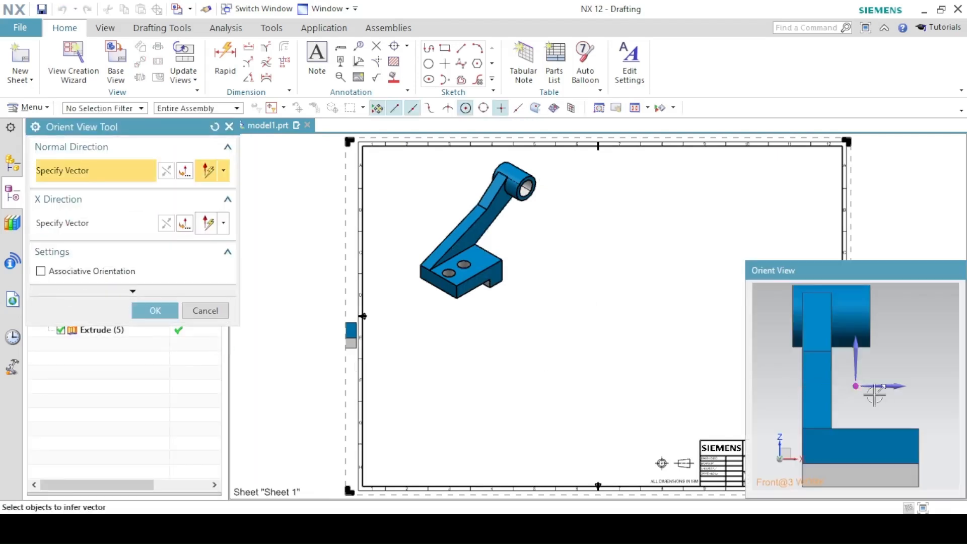
pyautogui.moveTo(844, 270); pyautogui.dragTo(739, 211)
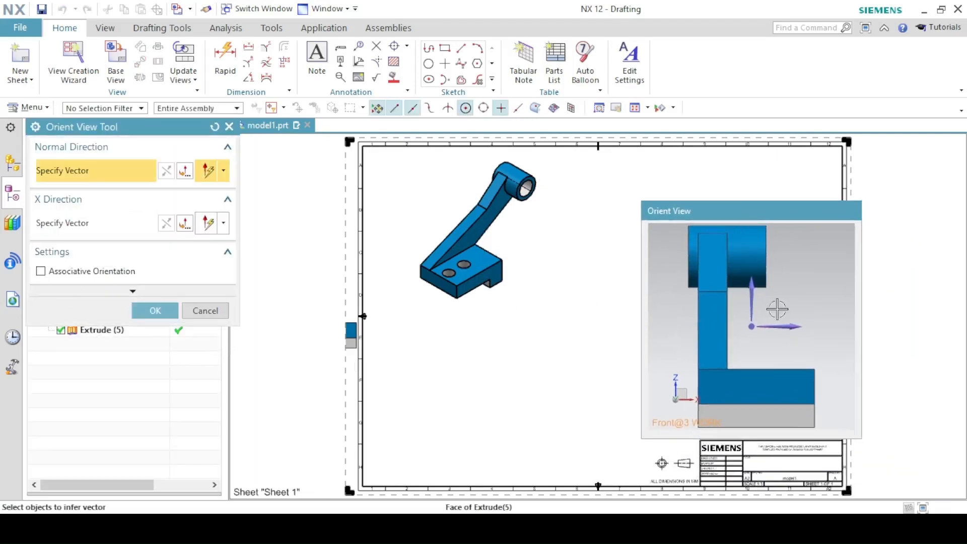
pyautogui.click(780, 327)
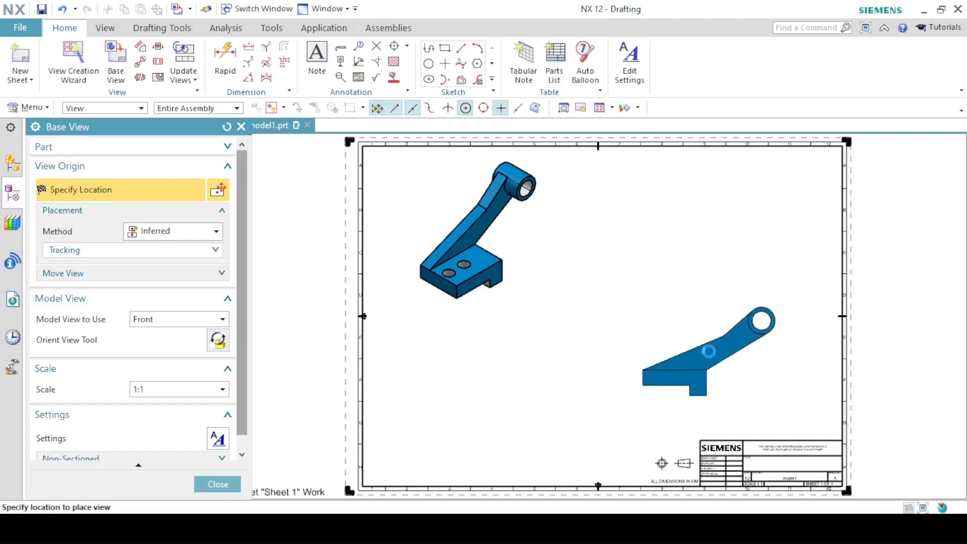
pyautogui.click(709, 348)
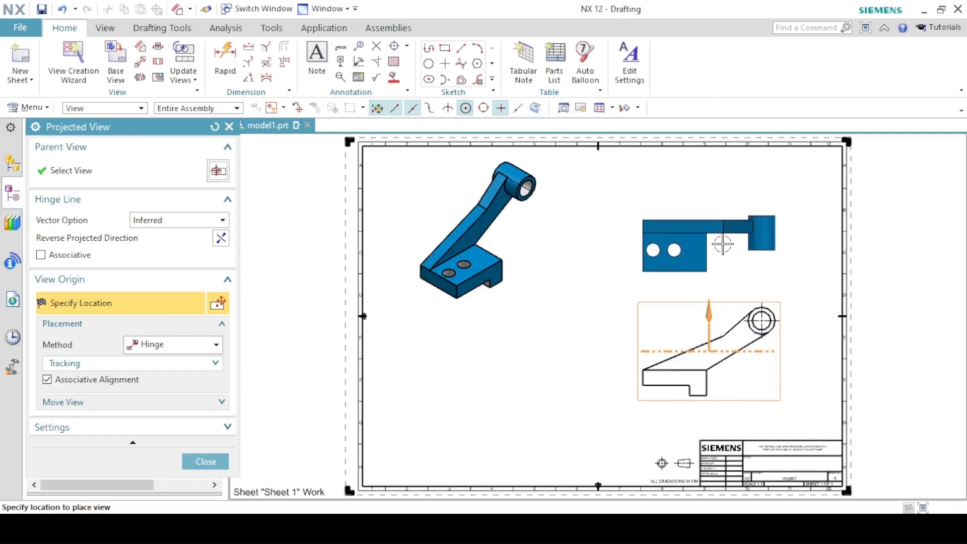
# Project two orthographic views from the bracket's profile view, one directly above it and one to its left.
pyautogui.click(723, 239)
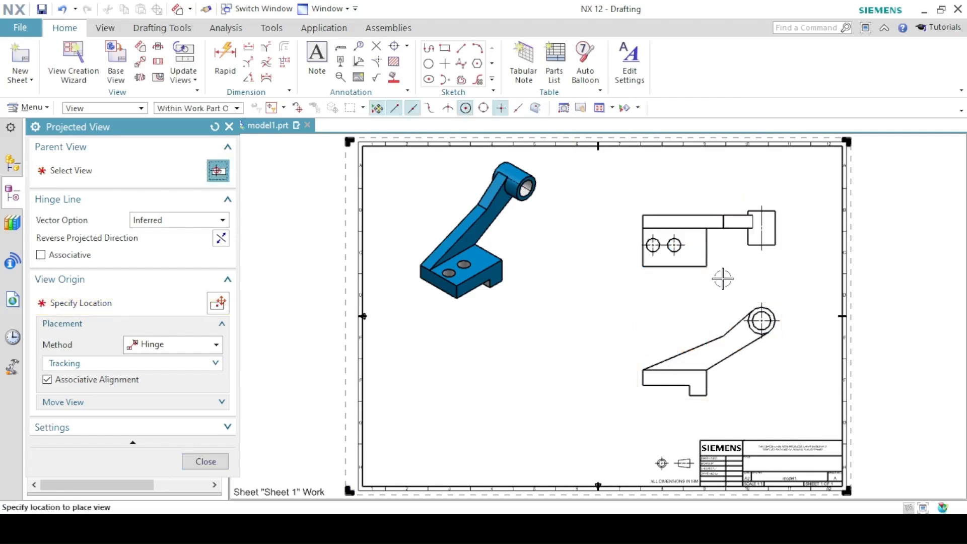
pyautogui.click(711, 353)
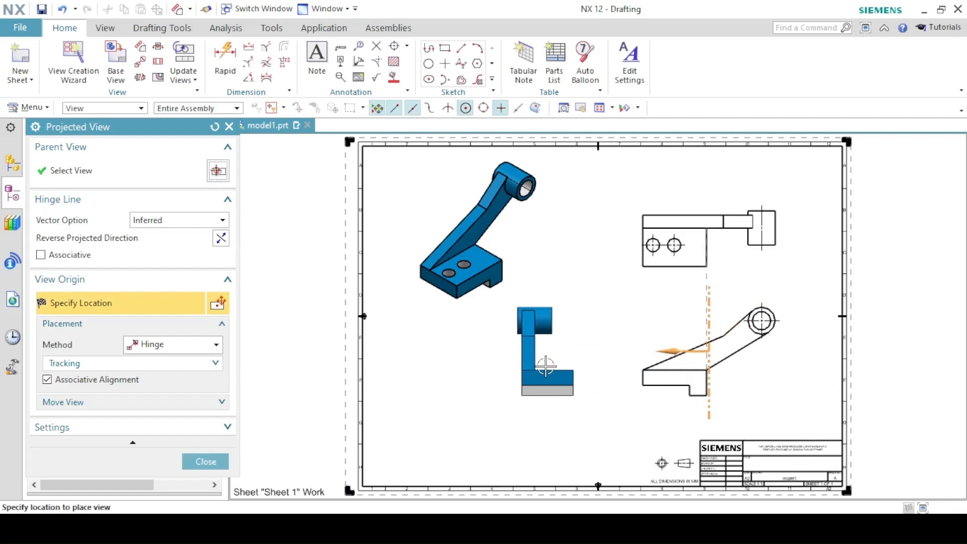
pyautogui.click(549, 356)
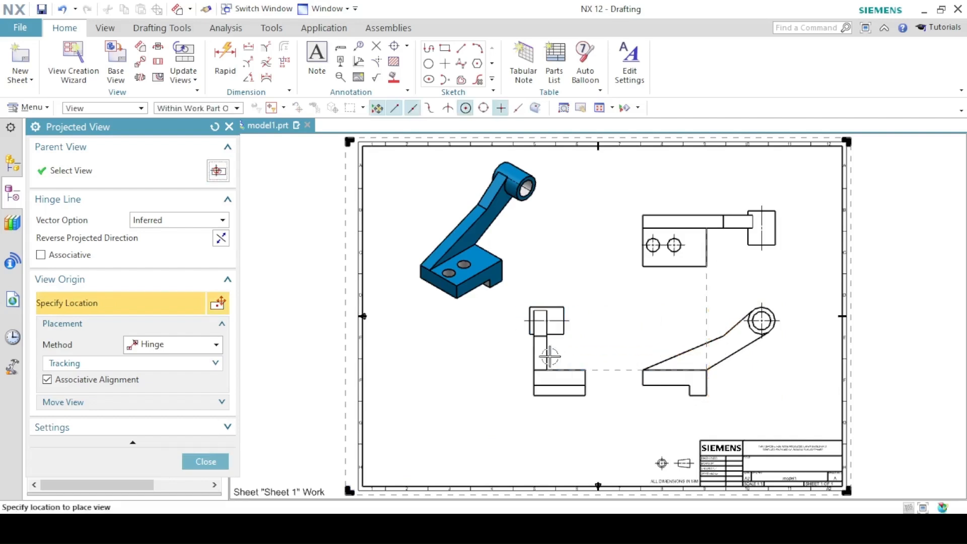
pyautogui.click(201, 462)
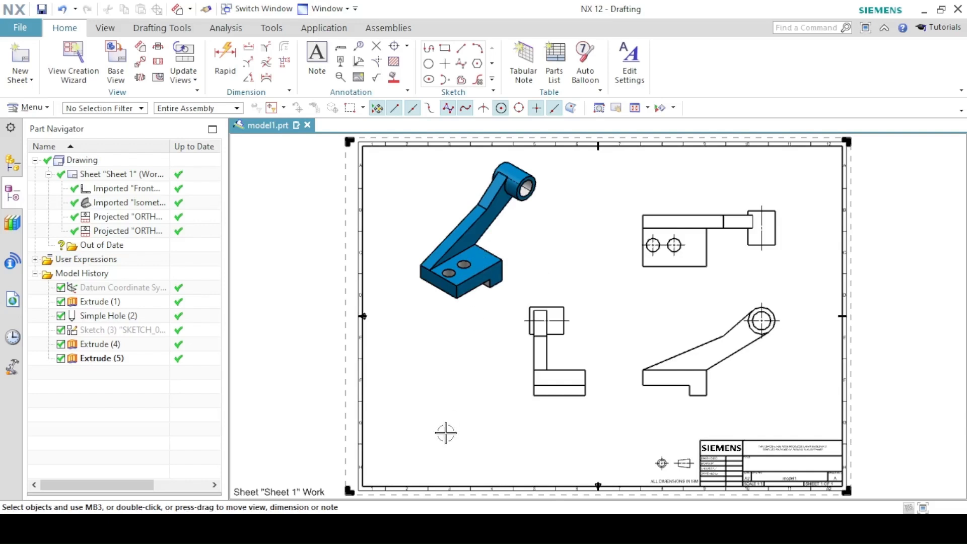
# Add a linear dimension for the base's overall length in the profile view, placed below the base.
pyautogui.click(247, 51)
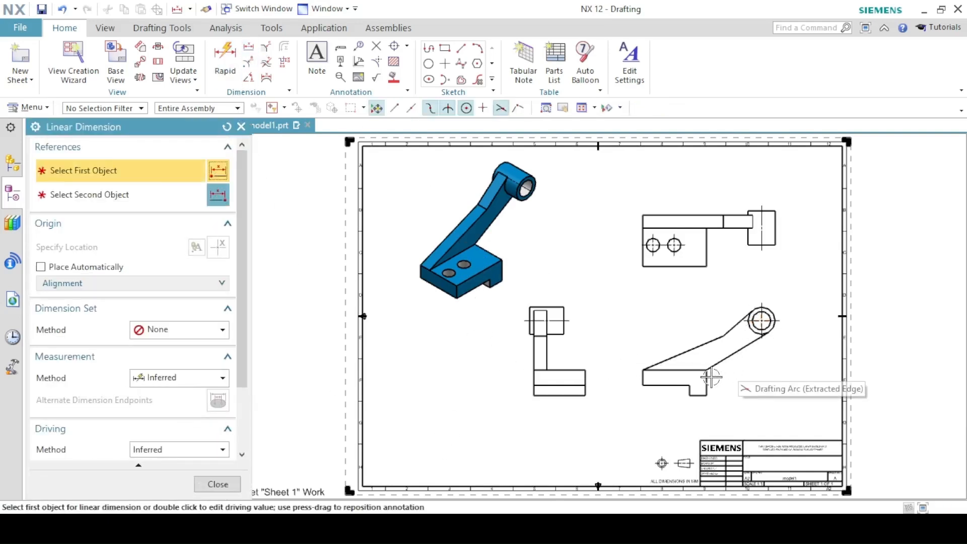
pyautogui.scroll(5, 711, 383)
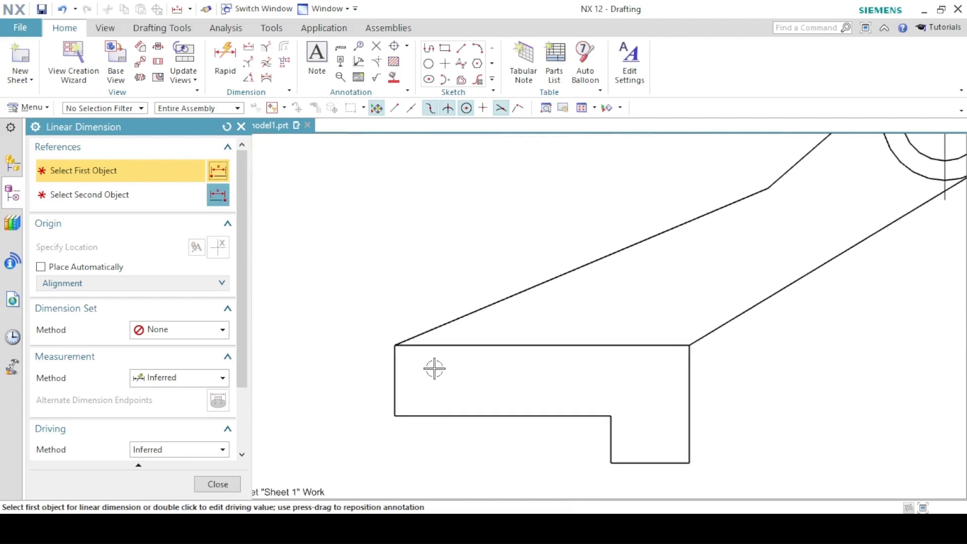
pyautogui.click(394, 379)
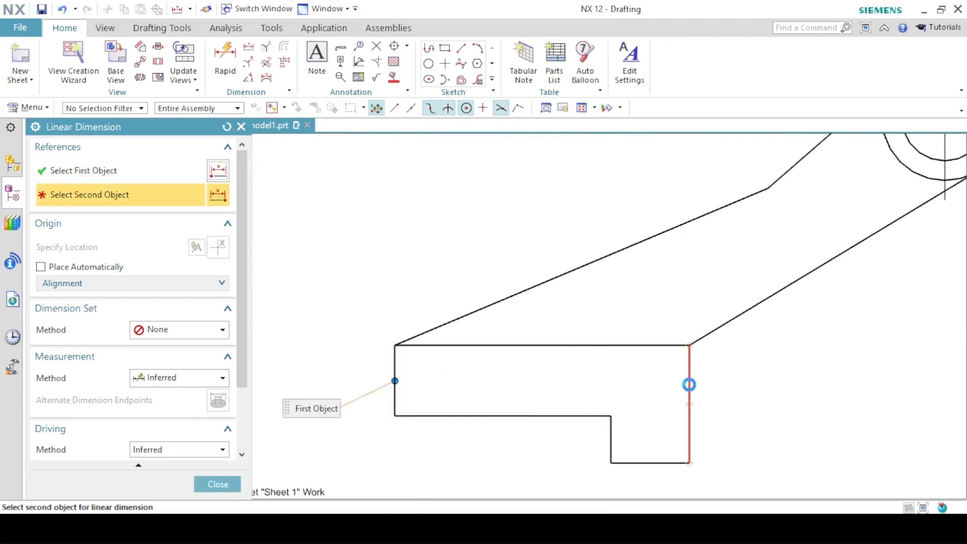
pyautogui.click(690, 403)
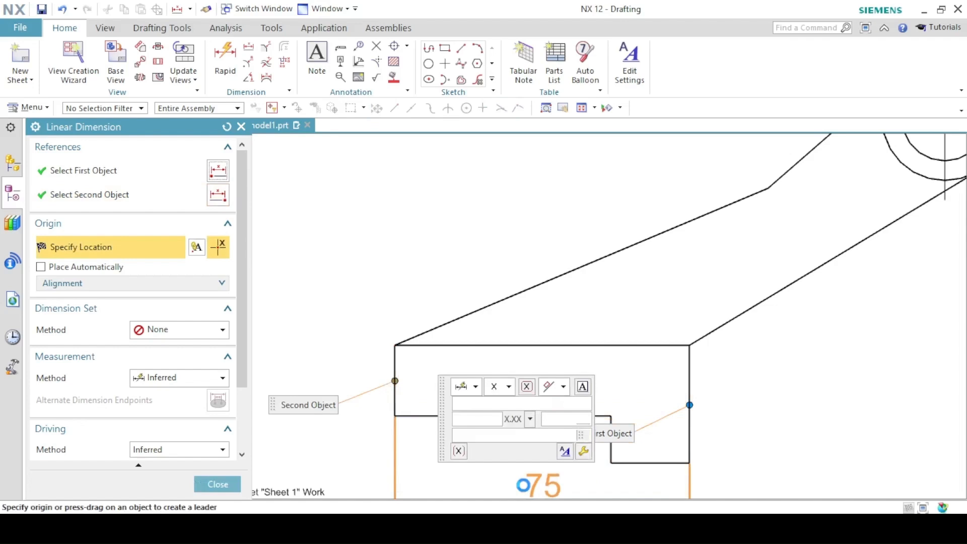
pyautogui.click(523, 484)
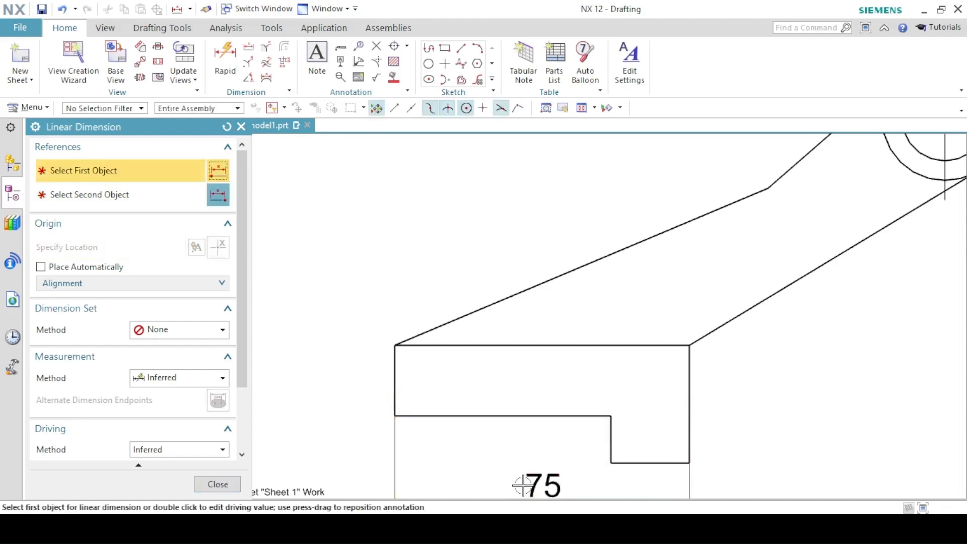
# Dimension the length from the base's left edge to the foot's inner edge, placed above the overall length dimension.
pyautogui.click(610, 440)
pyautogui.click(393, 389)
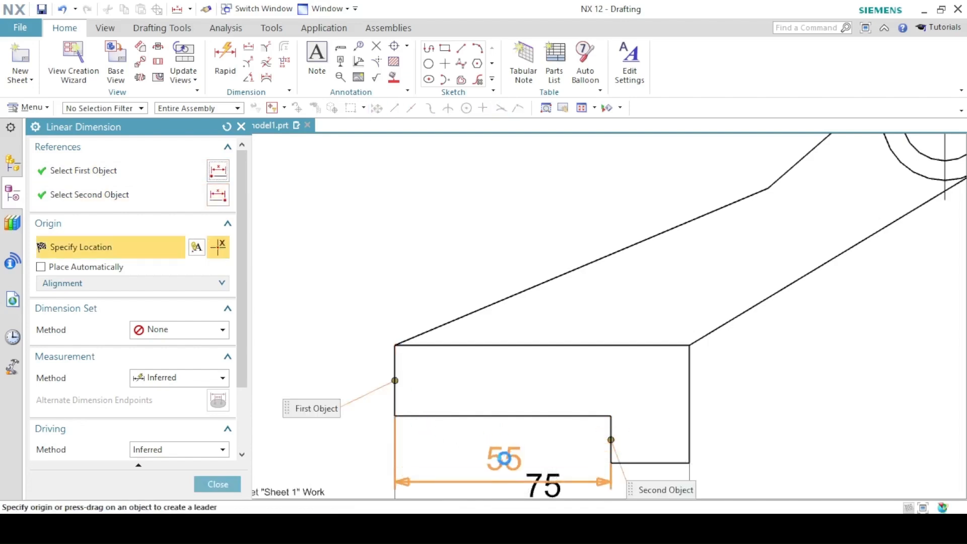
pyautogui.click(496, 456)
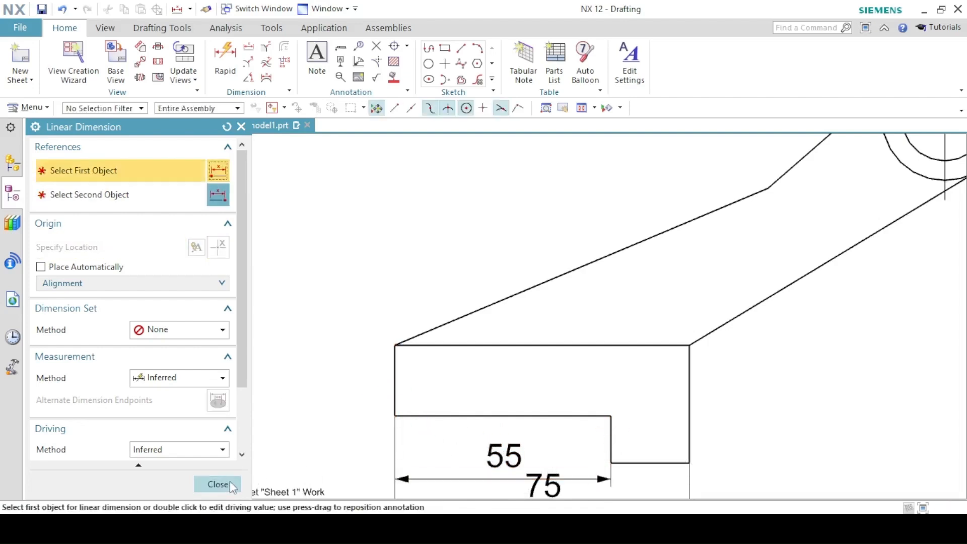
# Dimension the height of the base's lower foot in the left projected view, placed to the right of it.
pyautogui.hotkey('ctrl', 'f')
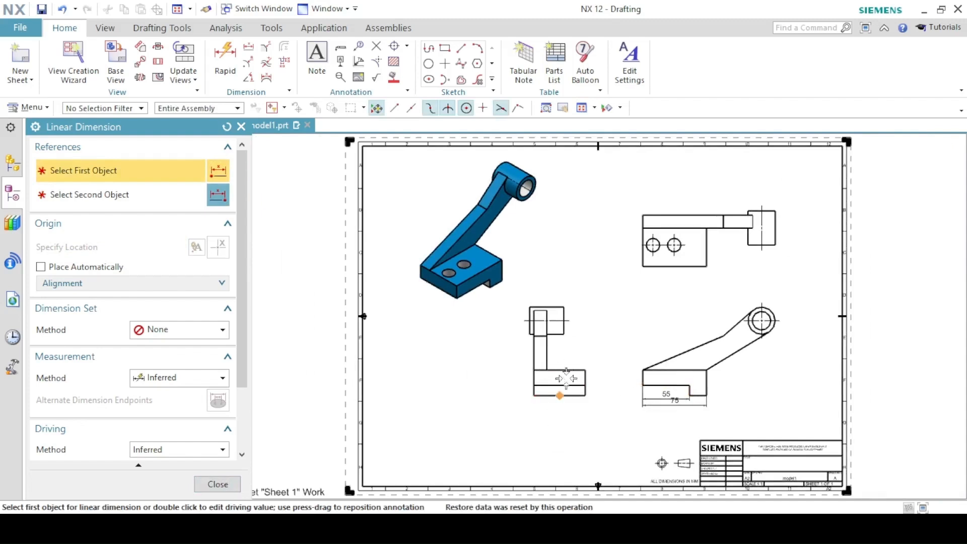
pyautogui.scroll(5, 562, 385)
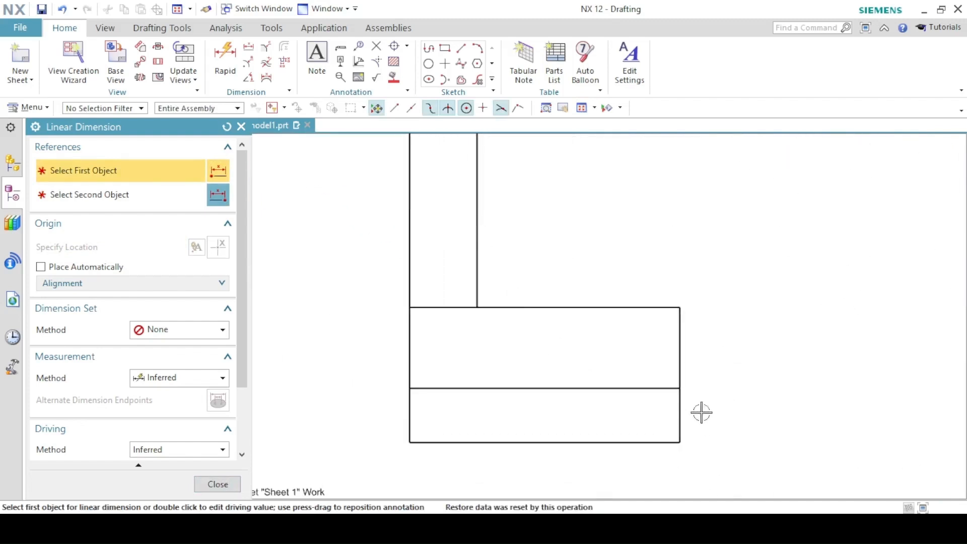
pyautogui.click(680, 404)
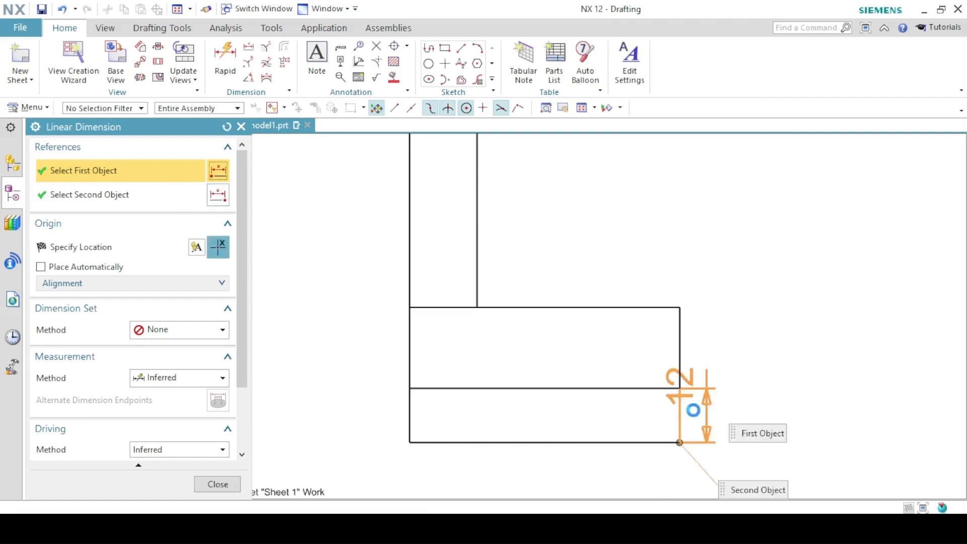
pyautogui.click(714, 422)
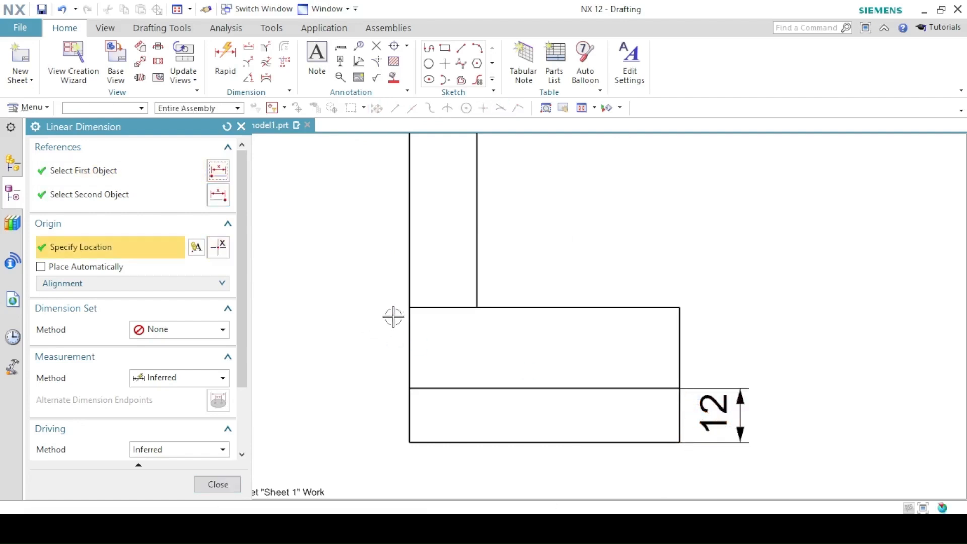
# Dimension the base's full height in the left projected view, placed to the left of it.
pyautogui.click(432, 306)
pyautogui.click(442, 441)
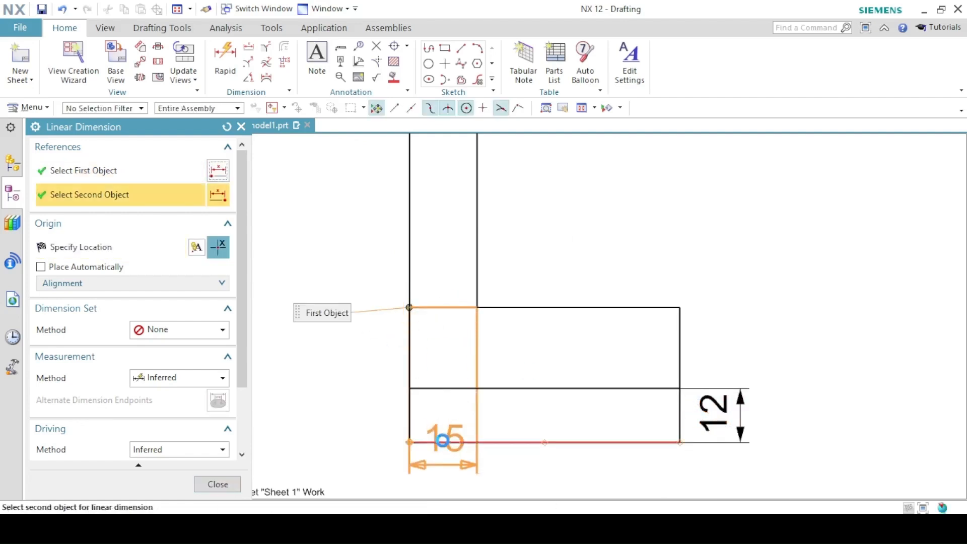
pyautogui.click(356, 373)
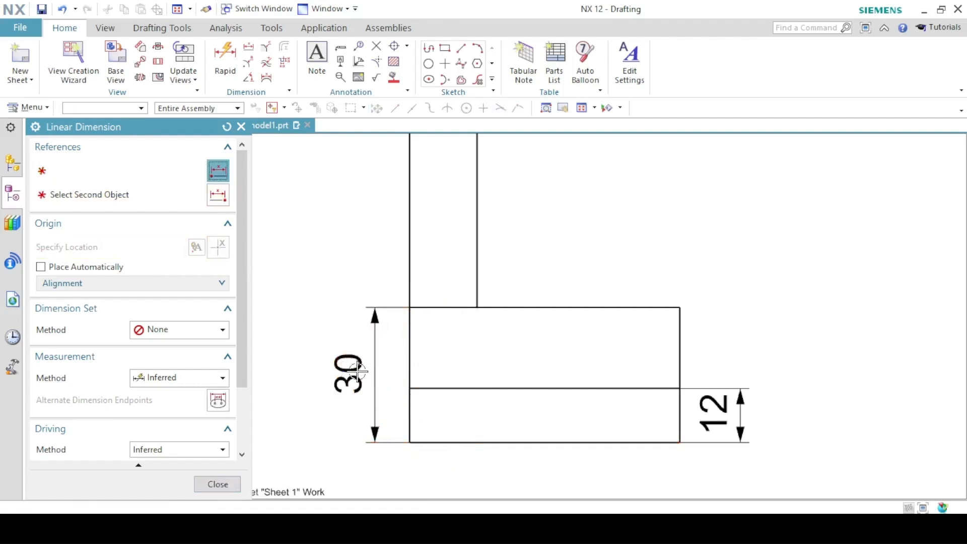
pyautogui.click(219, 485)
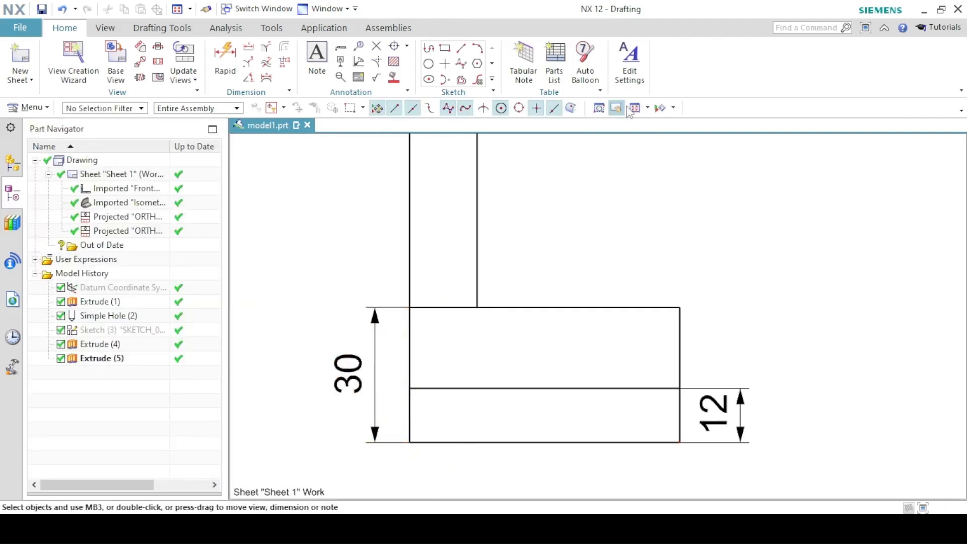
# Dimension the base's overall width in the upper projected view, placed to the left of the base.
pyautogui.click(632, 108)
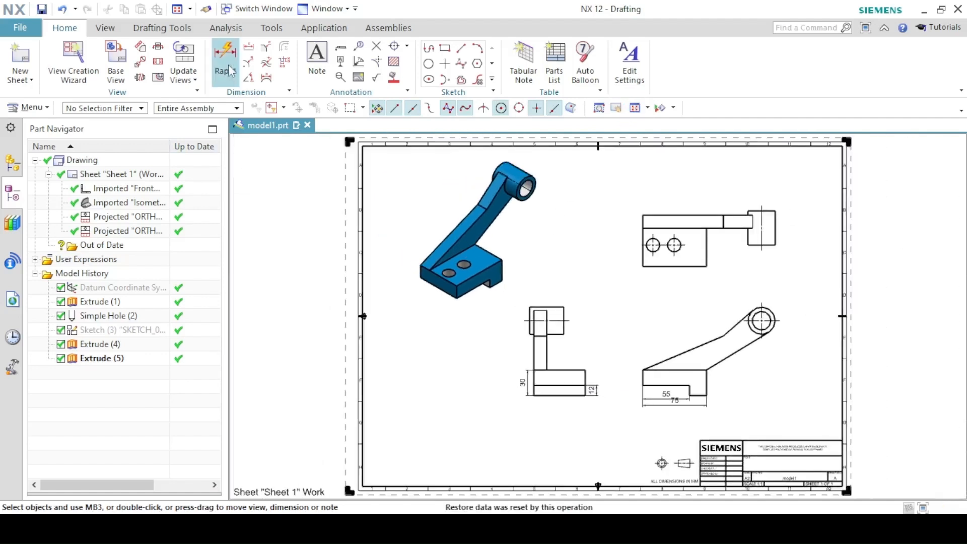
pyautogui.click(246, 46)
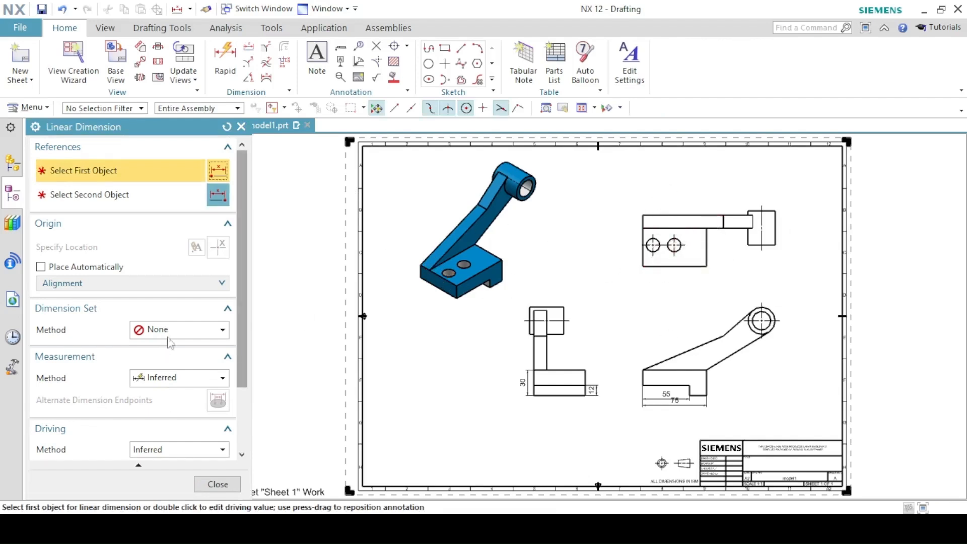
pyautogui.click(665, 266)
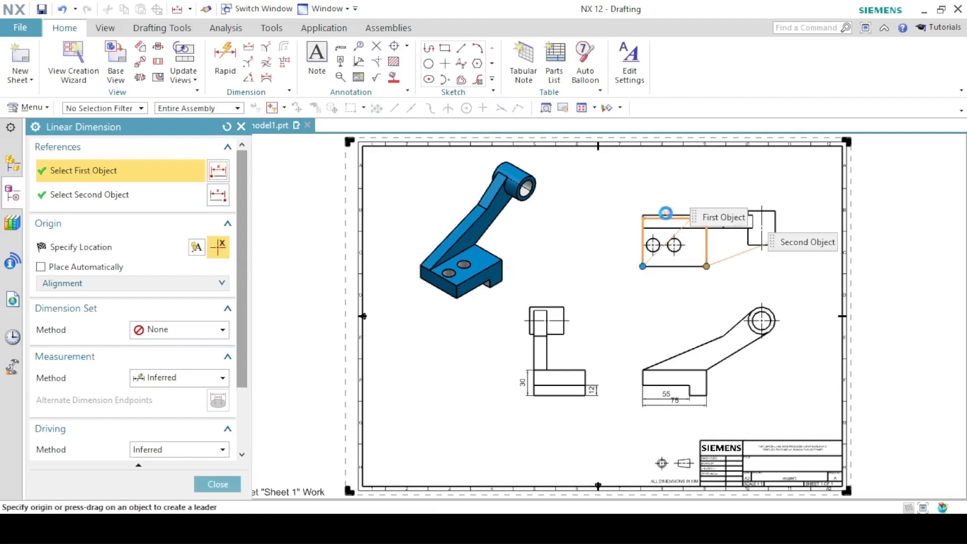
pyautogui.click(665, 213)
pyautogui.click(612, 232)
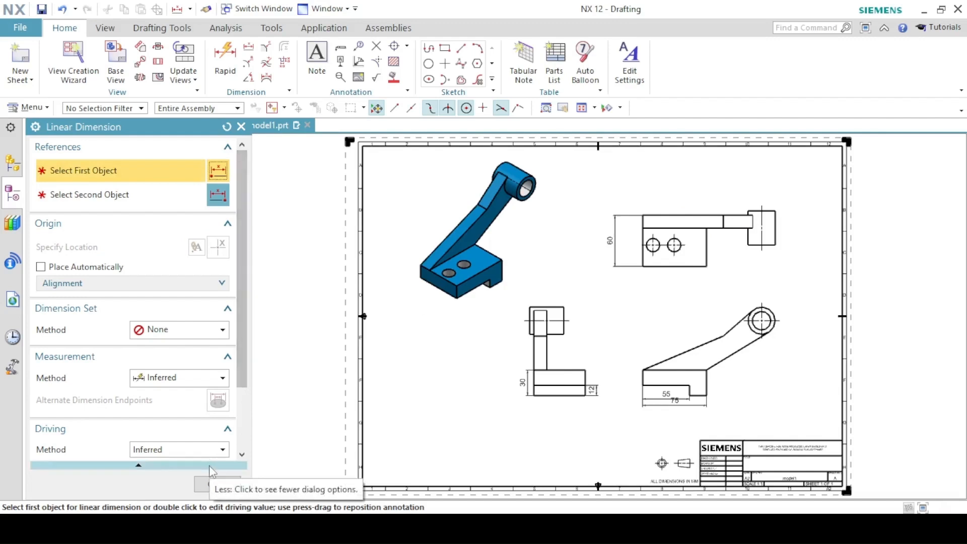
pyautogui.click(217, 484)
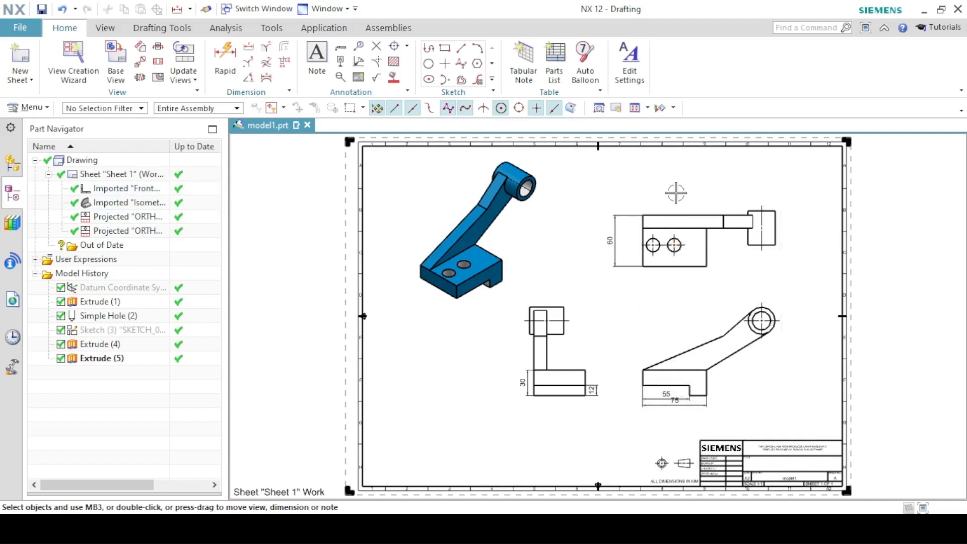
# Show the hidden lines of the upper projected view with a dotted line style.
pyautogui.click(662, 206)
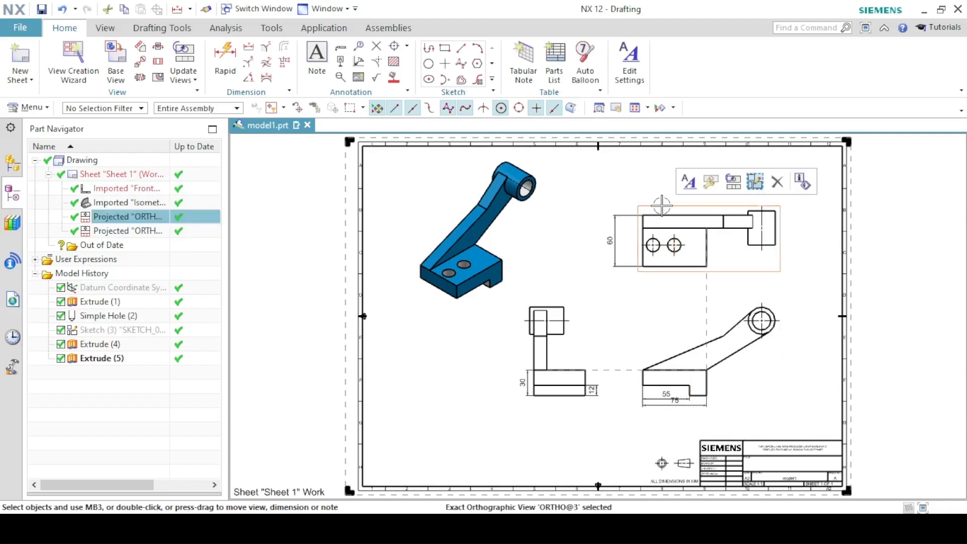
pyautogui.click(695, 186)
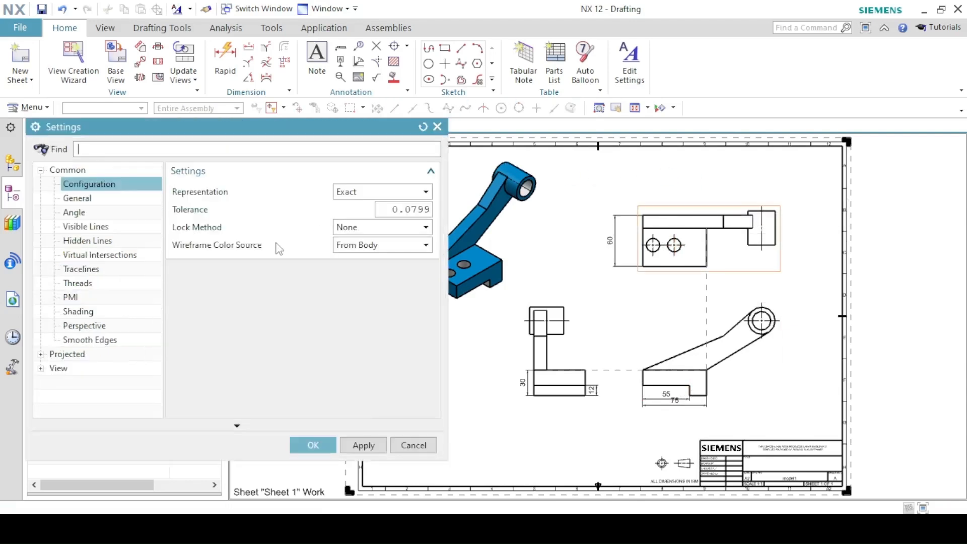
pyautogui.click(95, 242)
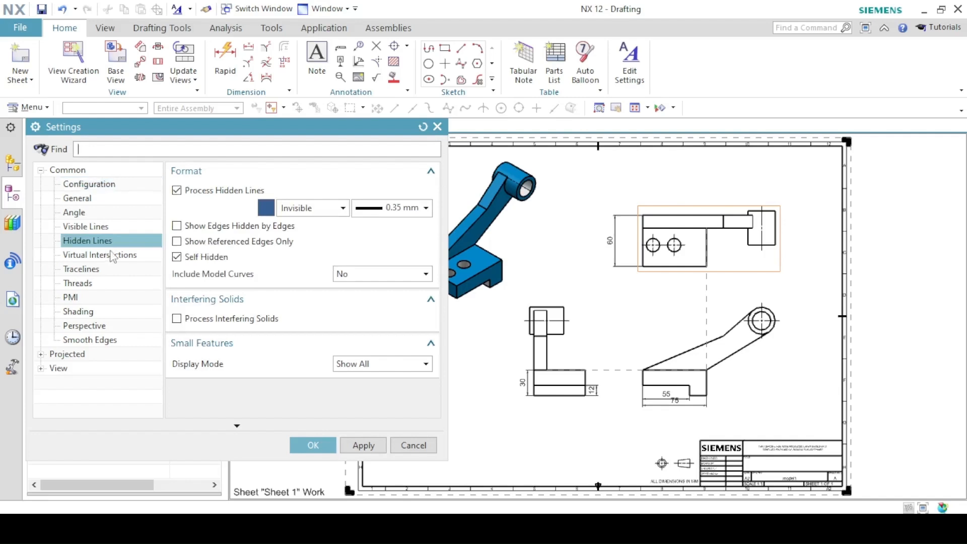
pyautogui.click(326, 210)
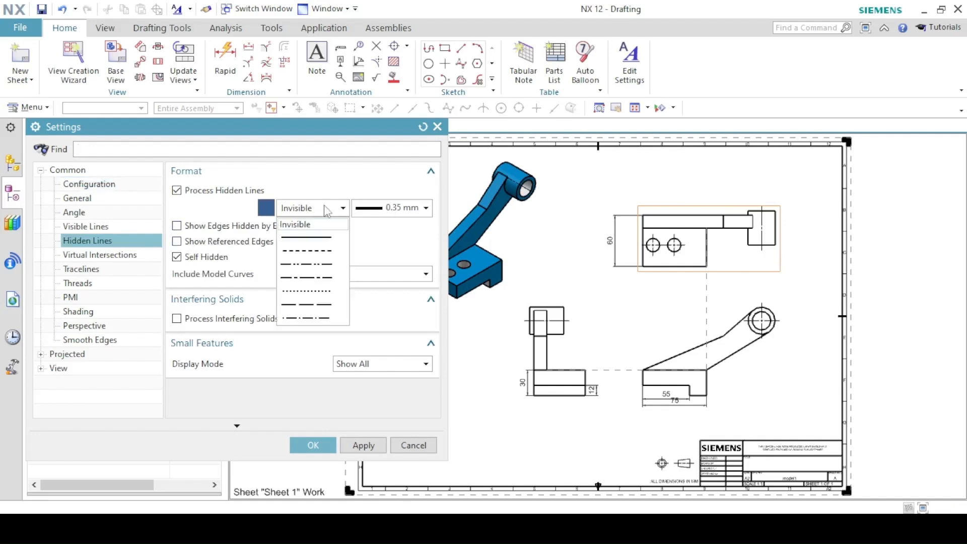
pyautogui.click(305, 291)
pyautogui.click(353, 445)
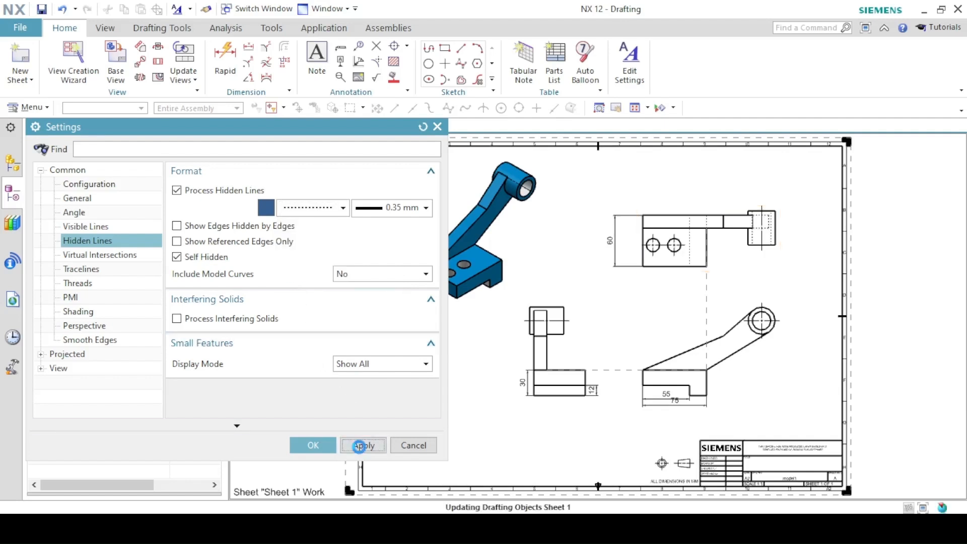
pyautogui.click(333, 443)
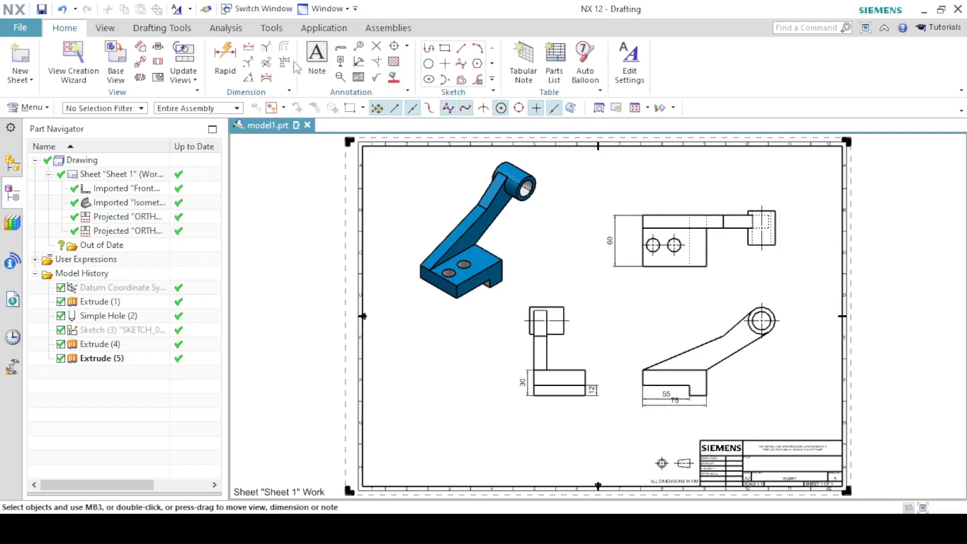
# Dimension the horizontal spacing between the two base hole centres in the upper projected view, placed below the base.
pyautogui.click(249, 47)
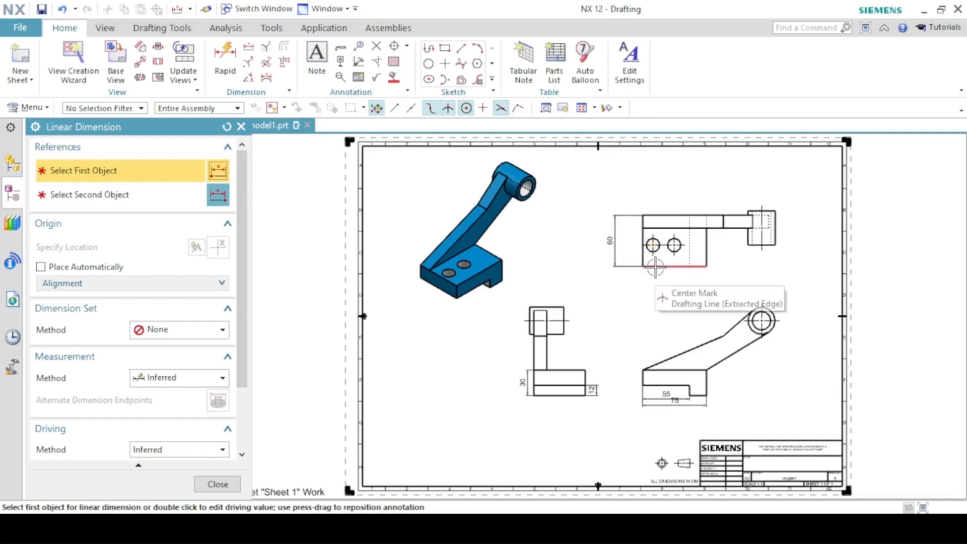
pyautogui.scroll(5, 651, 245)
pyautogui.click(647, 181)
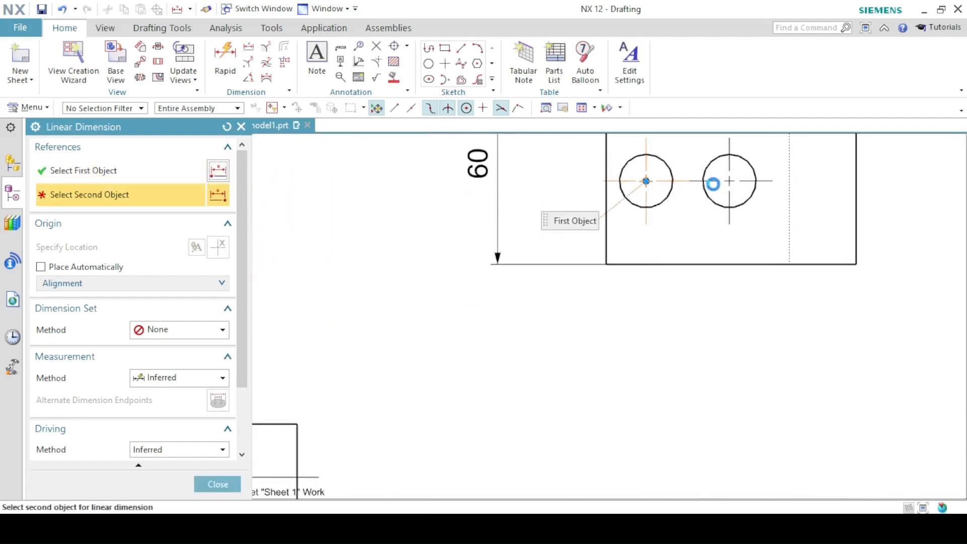
pyautogui.click(729, 181)
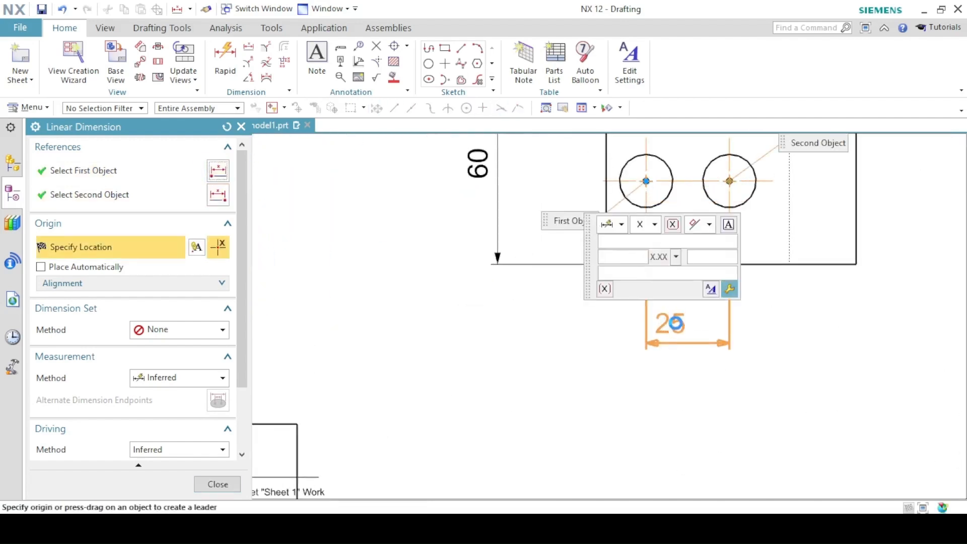
pyautogui.click(670, 322)
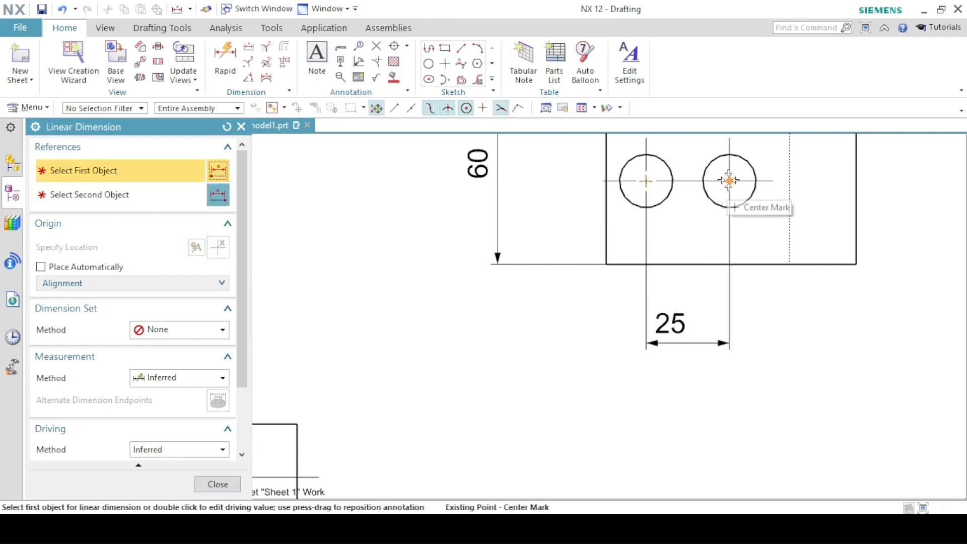
# Dimension the horizontal distance from the right hole's centre to the base's right edge, placed beside the hole spacing dimension.
pyautogui.click(730, 181)
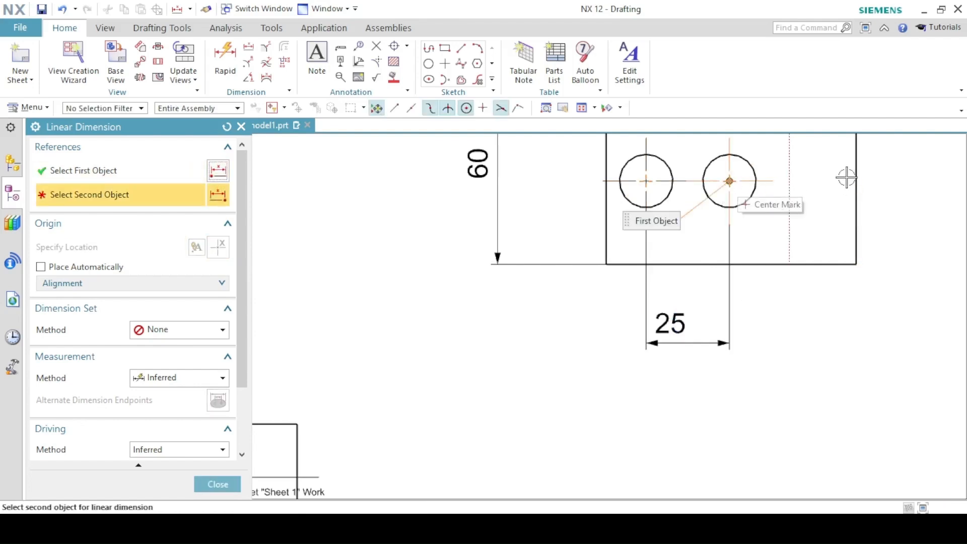
pyautogui.click(857, 204)
pyautogui.click(806, 326)
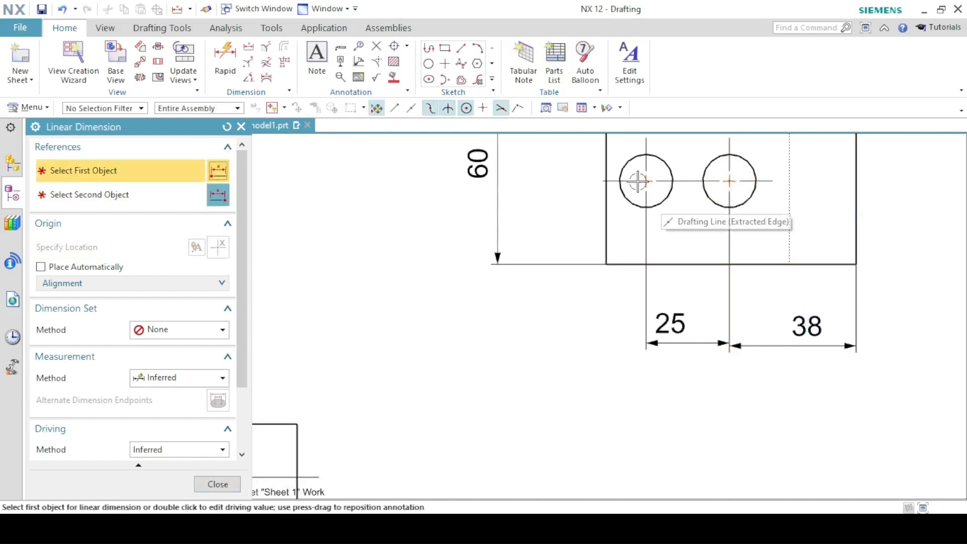
# Dimension the vertical distance from the base's lower edge to the left hole's centre, placed left of the base in the upper view.
pyautogui.click(647, 197)
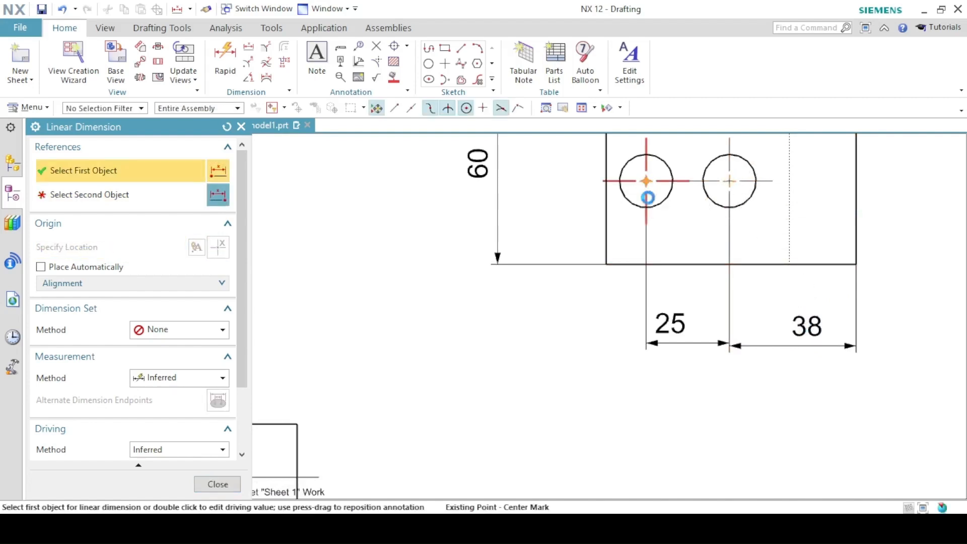
pyautogui.click(635, 263)
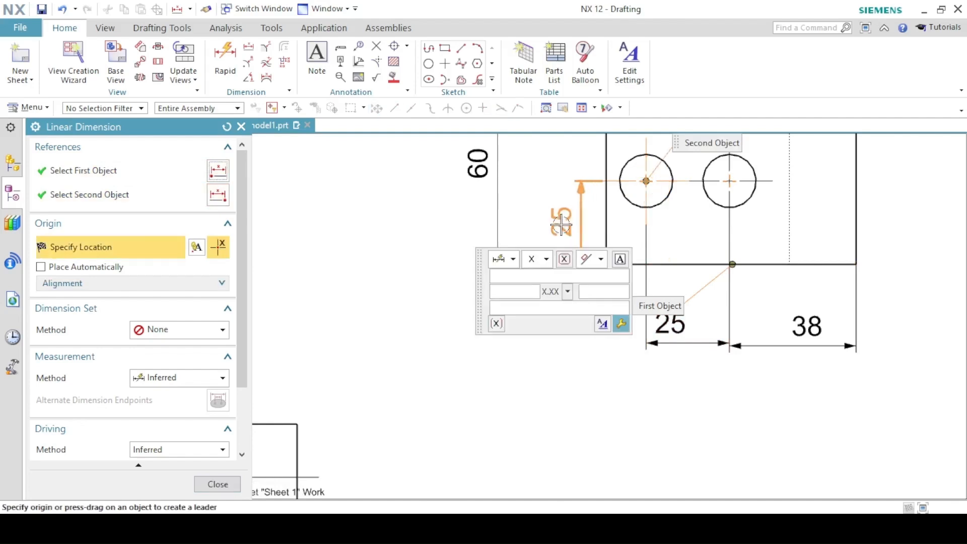
pyautogui.click(561, 223)
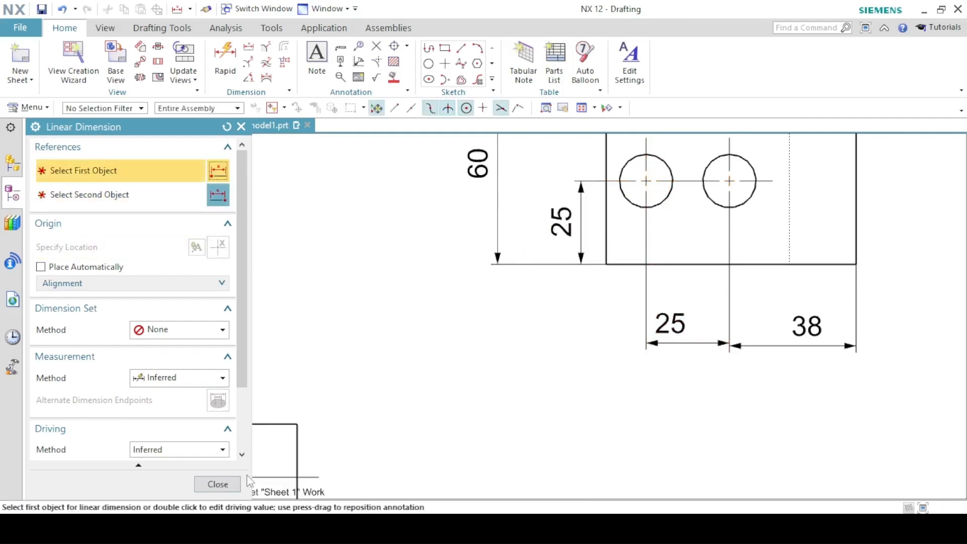
# Add a Hole Callout reading 2x Ø16 THRU to the right base hole and place it above the upper projected view.
pyautogui.click(578, 110)
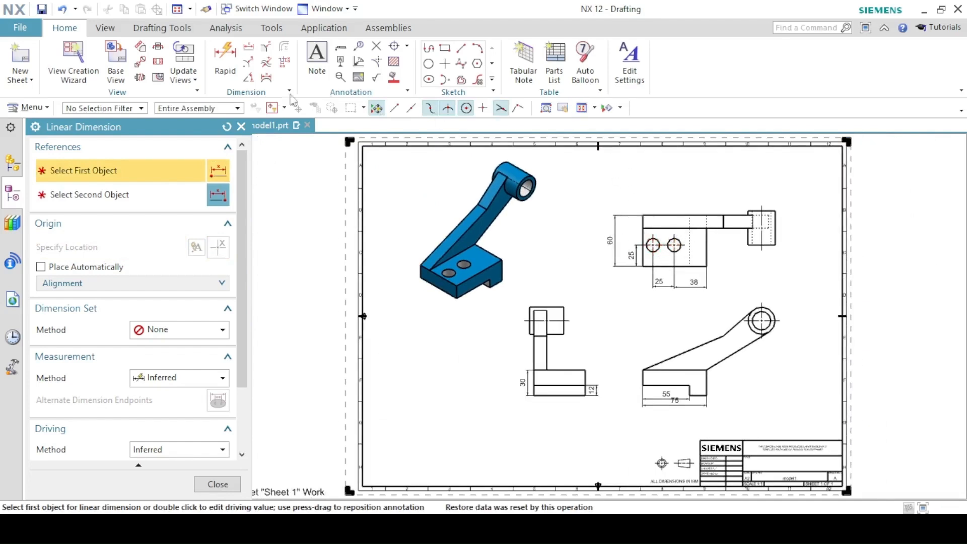
pyautogui.click(248, 62)
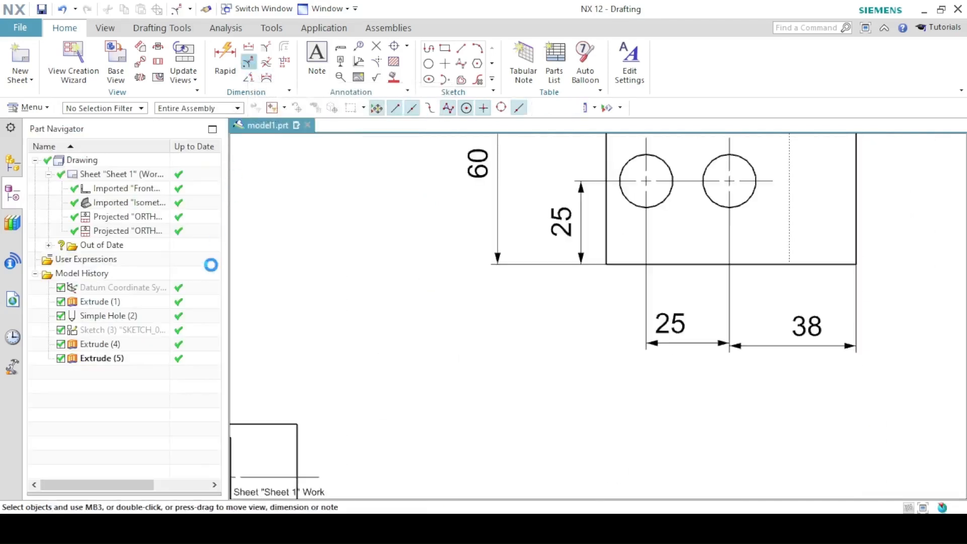
pyautogui.click(195, 306)
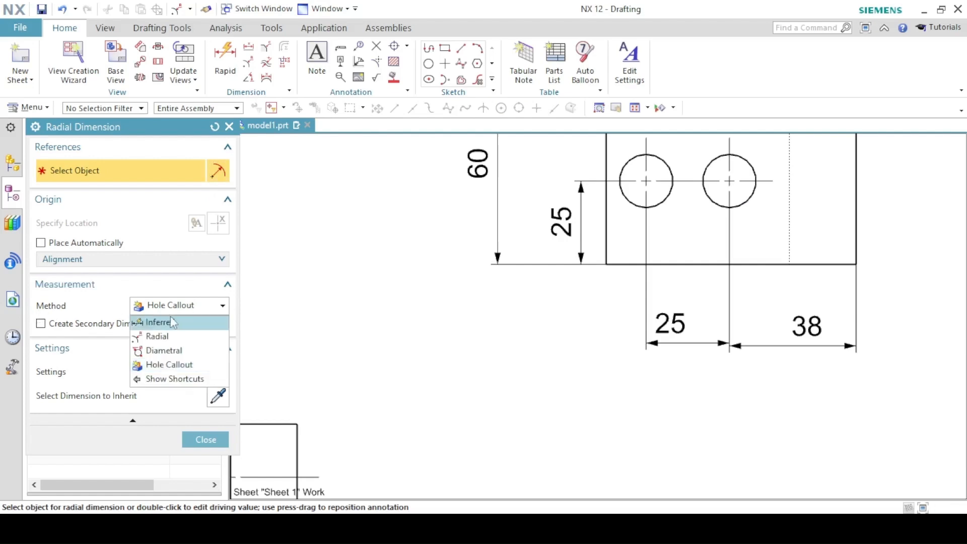
pyautogui.click(170, 365)
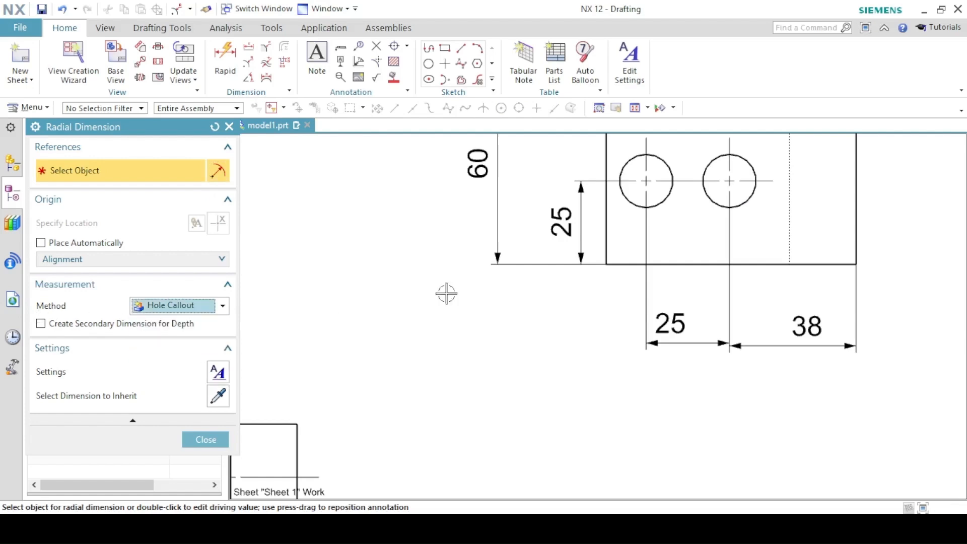
pyautogui.click(750, 165)
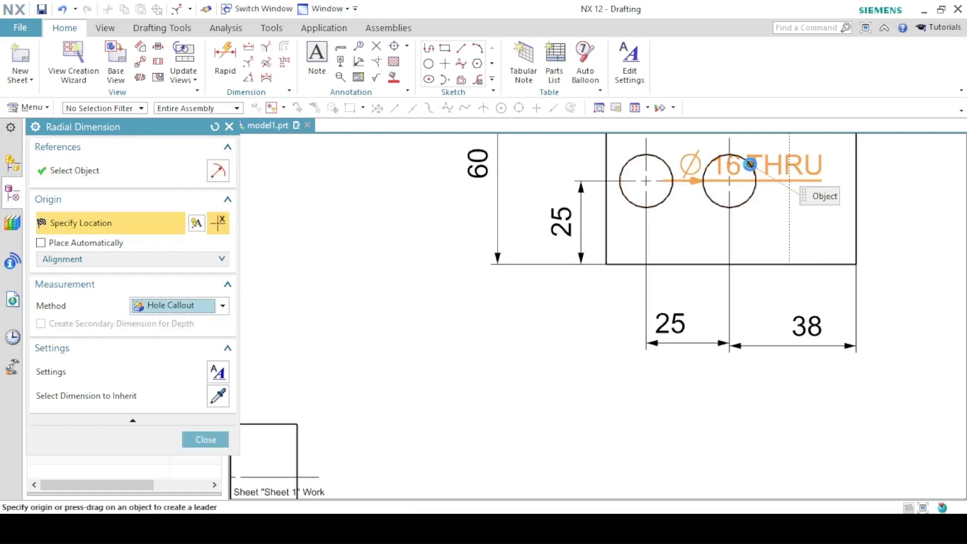
pyautogui.hotkey('ctrl', 'f')
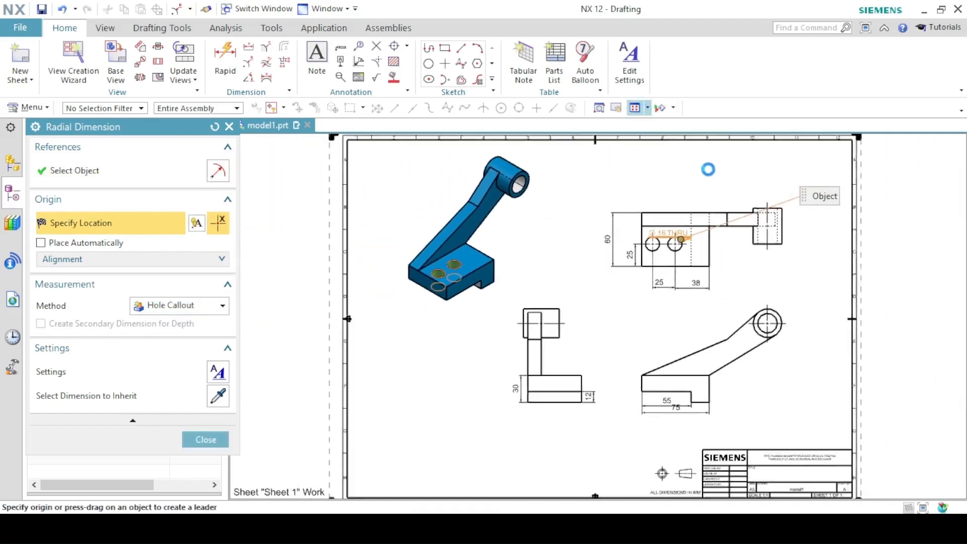
pyautogui.moveTo(711, 198)
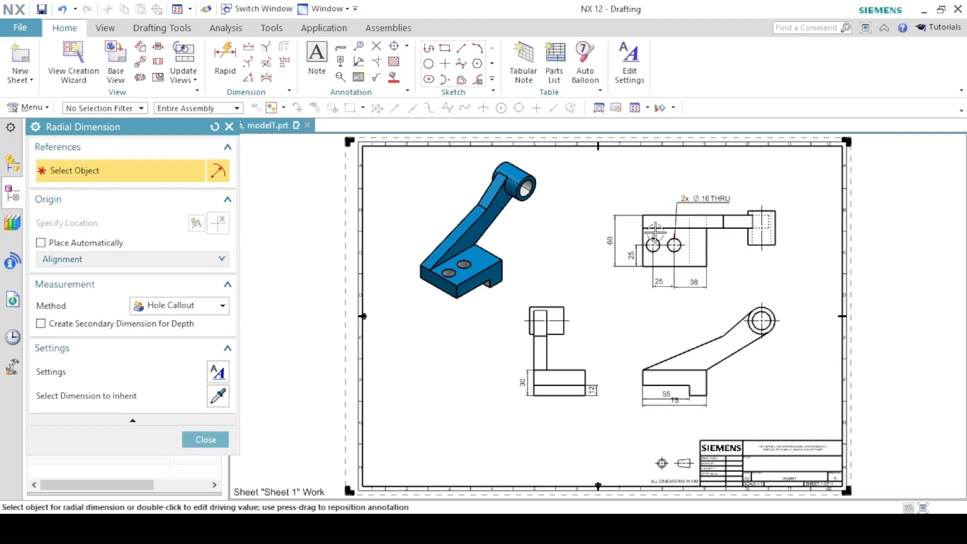
pyautogui.moveTo(721, 193); pyautogui.dragTo(730, 187)
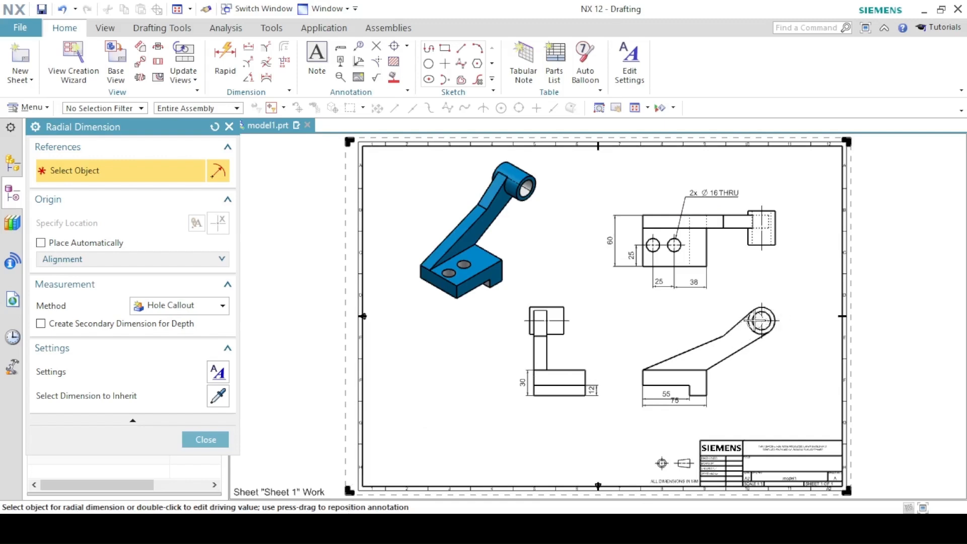
pyautogui.press('Escape')
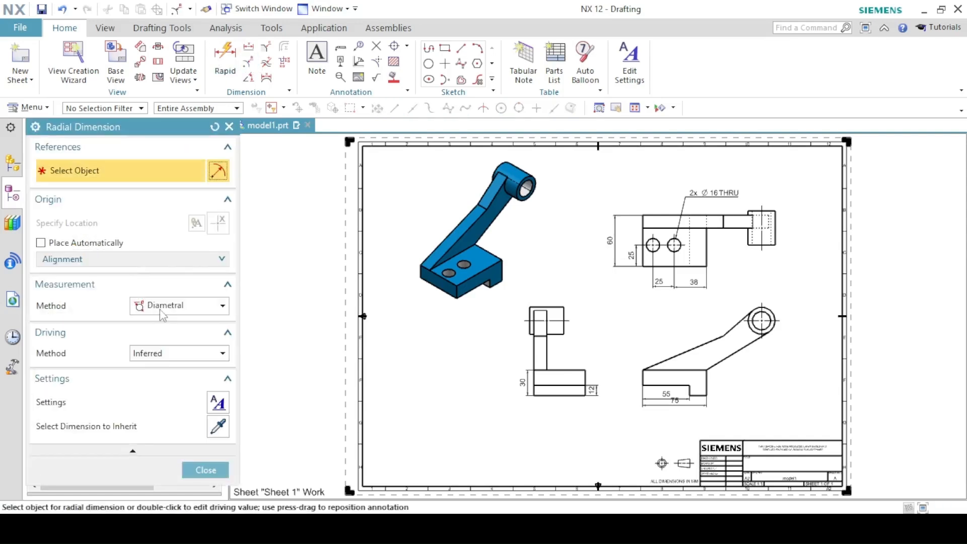
# Add Diametral dimensions to the boss's outer circle and inner bore in the front view, placed on its upper right and upper left.
pyautogui.click(161, 311)
pyautogui.click(154, 351)
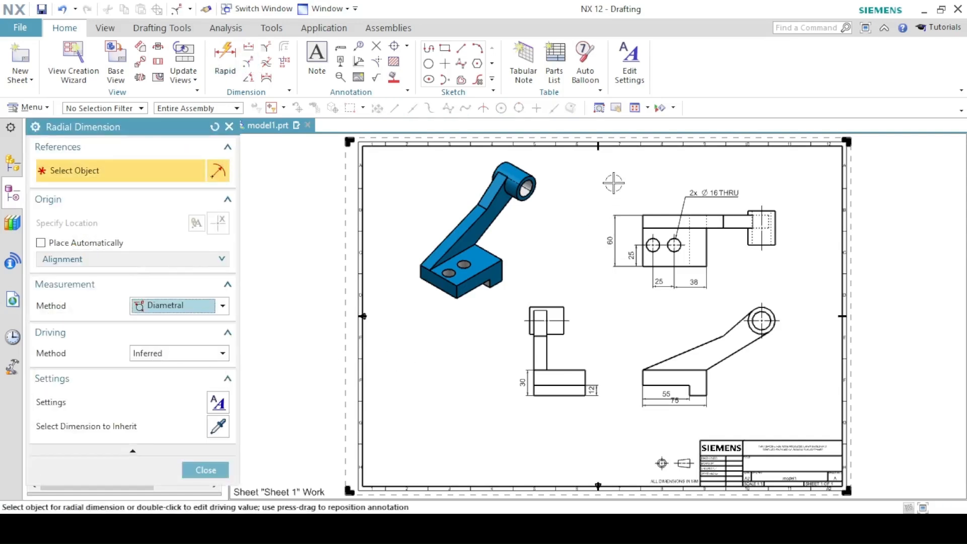
pyautogui.scroll(5, 751, 314)
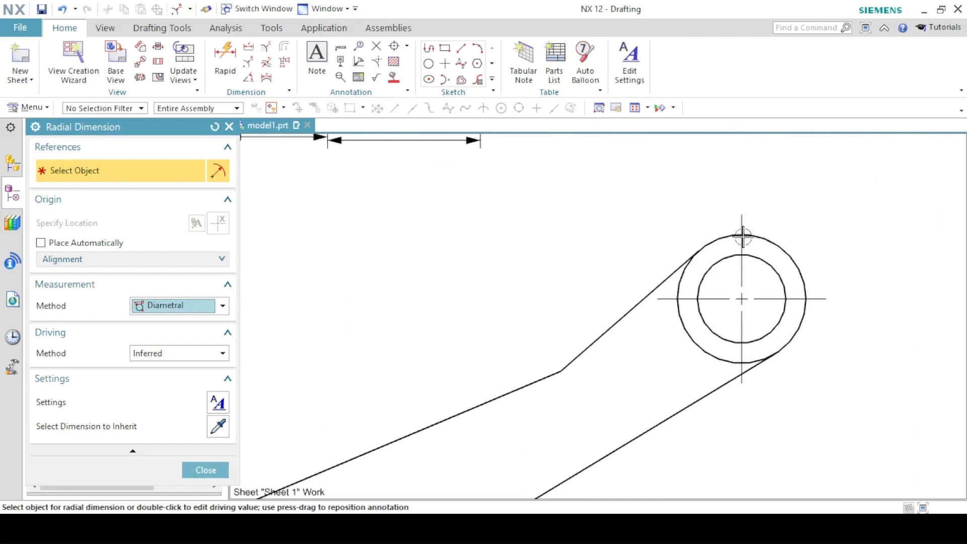
pyautogui.click(744, 235)
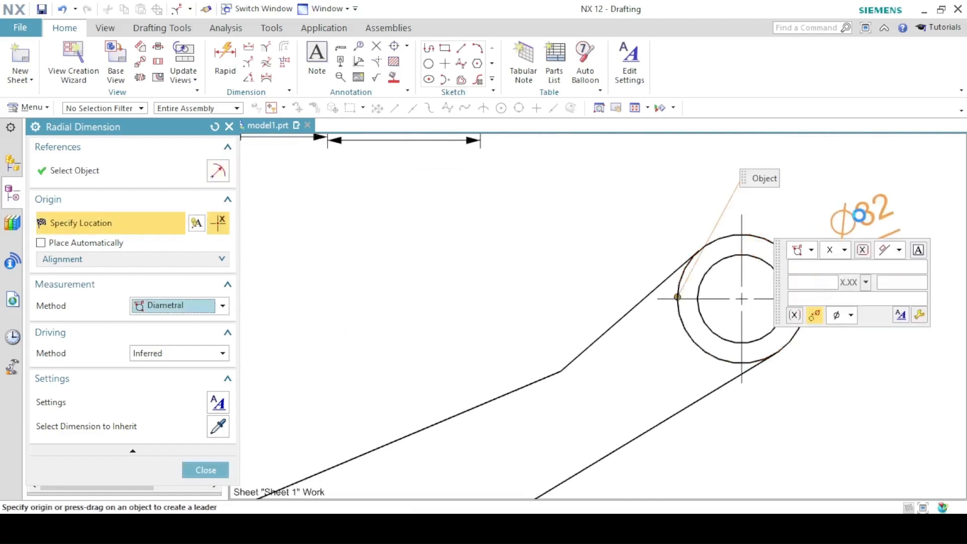
pyautogui.click(859, 215)
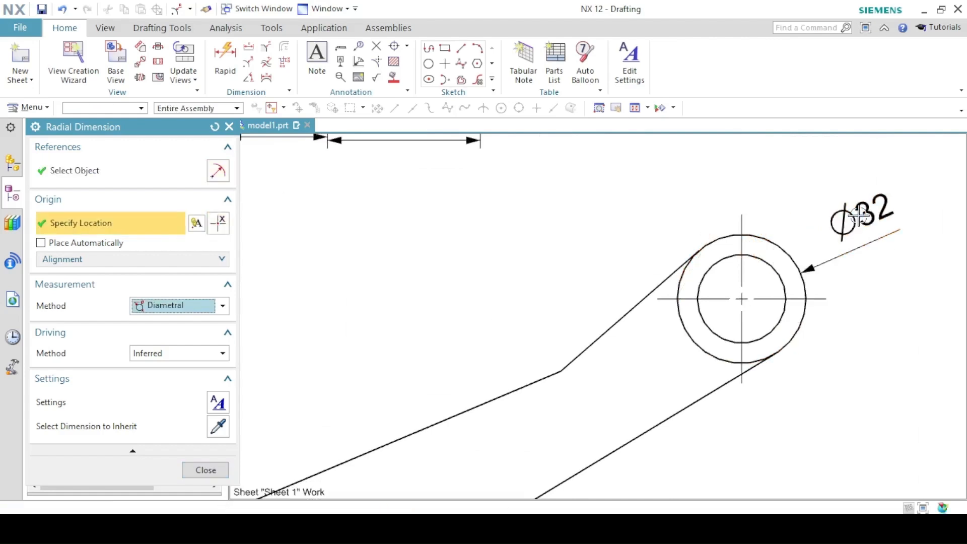
pyautogui.click(714, 265)
pyautogui.click(646, 228)
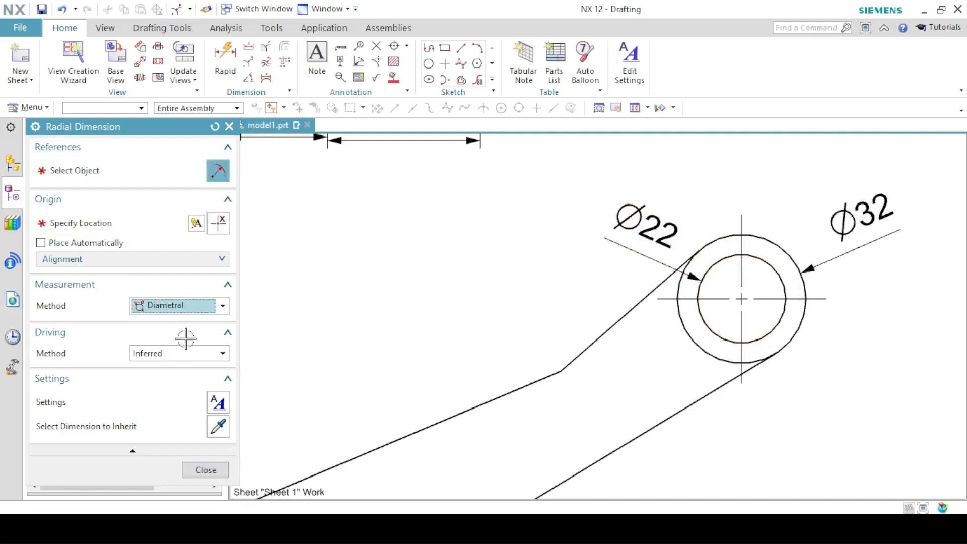
# Dimension the height from the base's bottom edge to the boss's centerline in the left projected view, placed left of the base height dimension.
pyautogui.hotkey('ctrl', 'f')
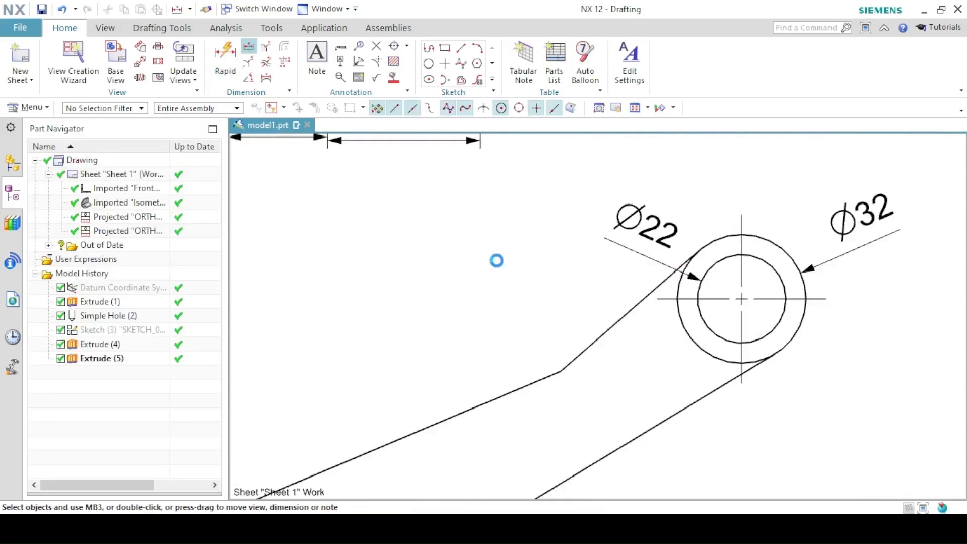
pyautogui.click(248, 47)
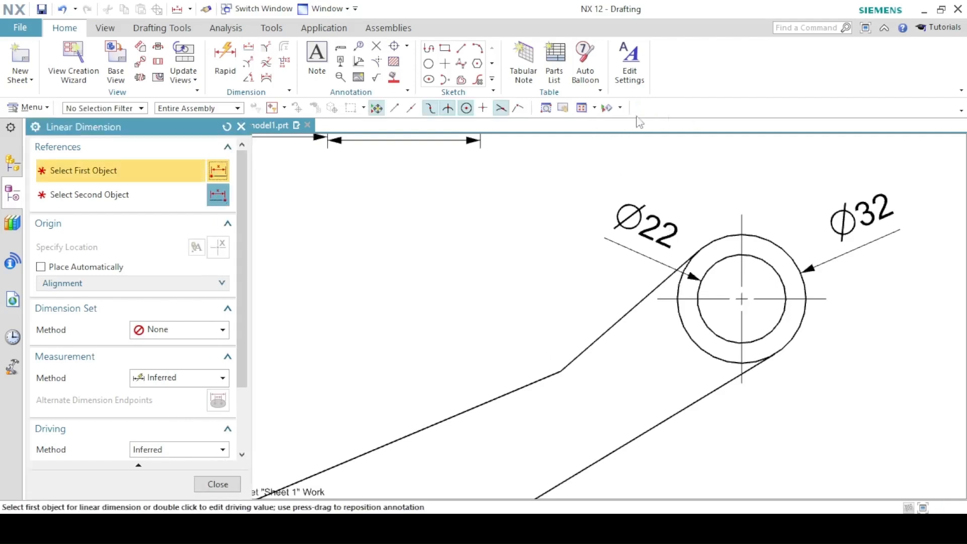
pyautogui.click(585, 112)
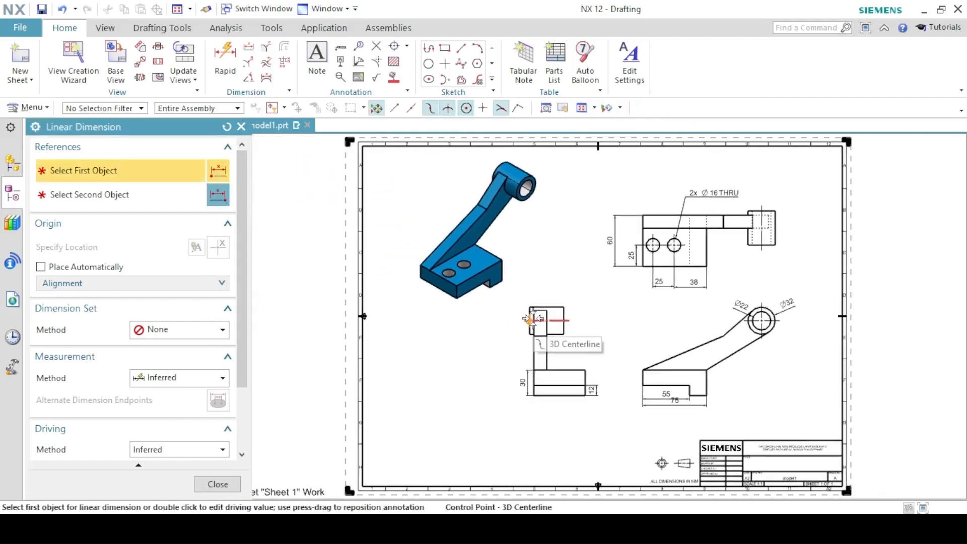
pyautogui.click(557, 321)
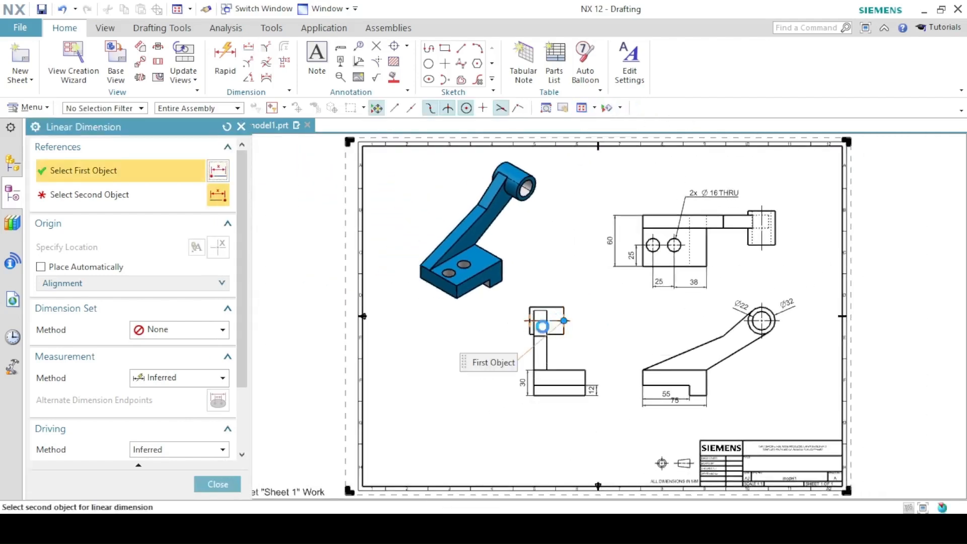
pyautogui.click(540, 395)
pyautogui.click(466, 361)
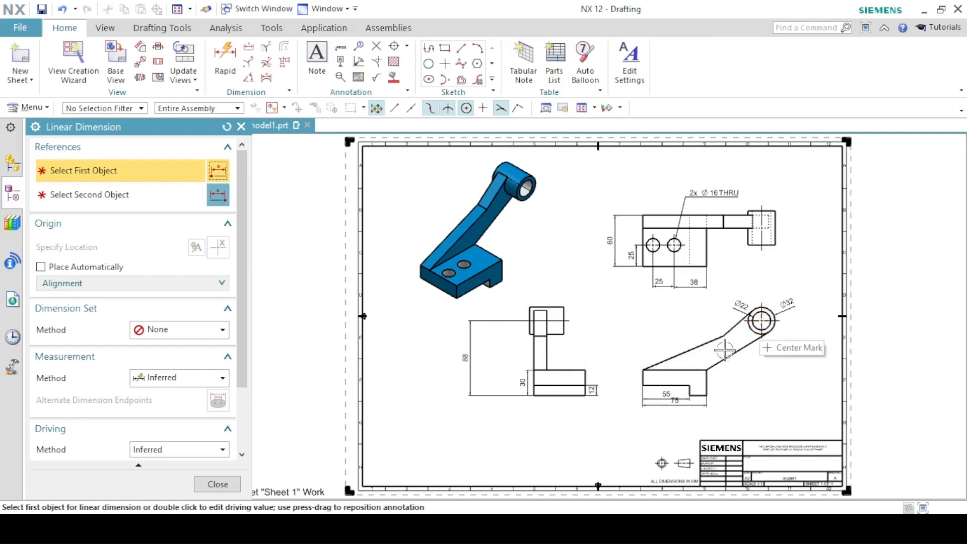
# Dimension the horizontal distances from the base's left edge to the boss's centre and to the arm's bend, placed above the base in the front view.
pyautogui.click(761, 321)
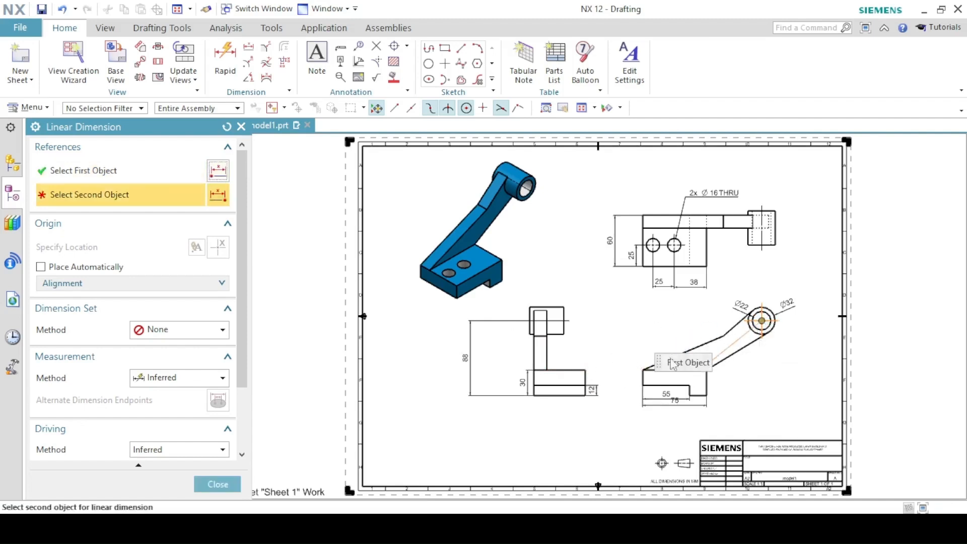
pyautogui.click(643, 371)
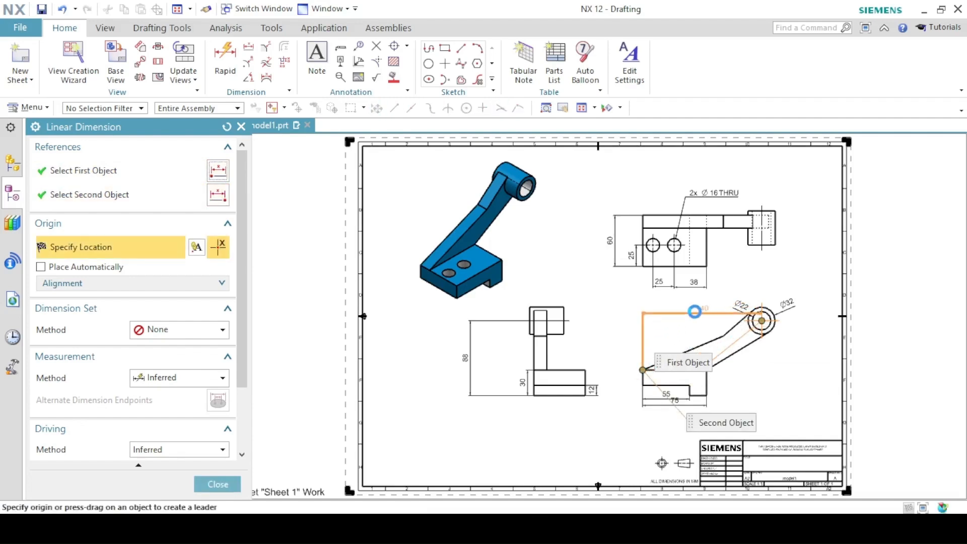
pyautogui.click(695, 312)
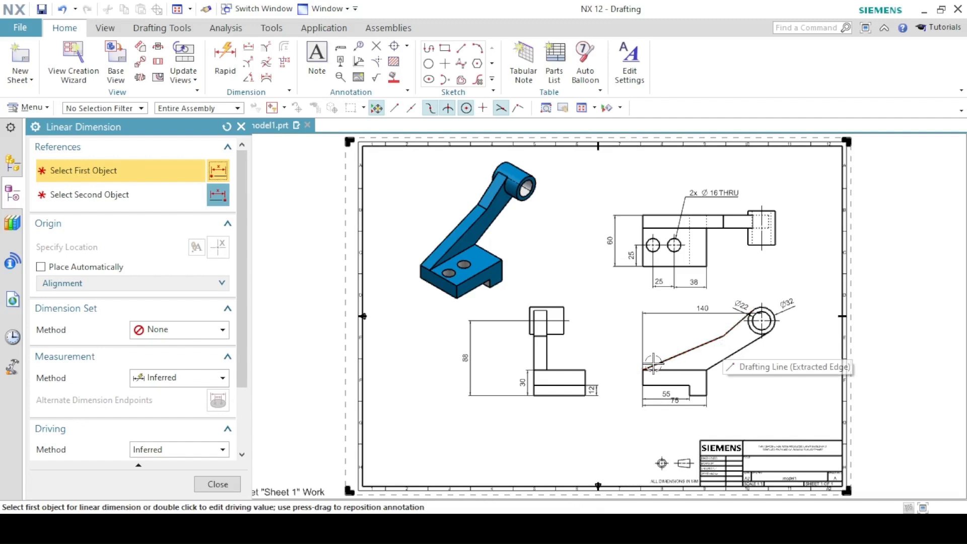
pyautogui.click(723, 336)
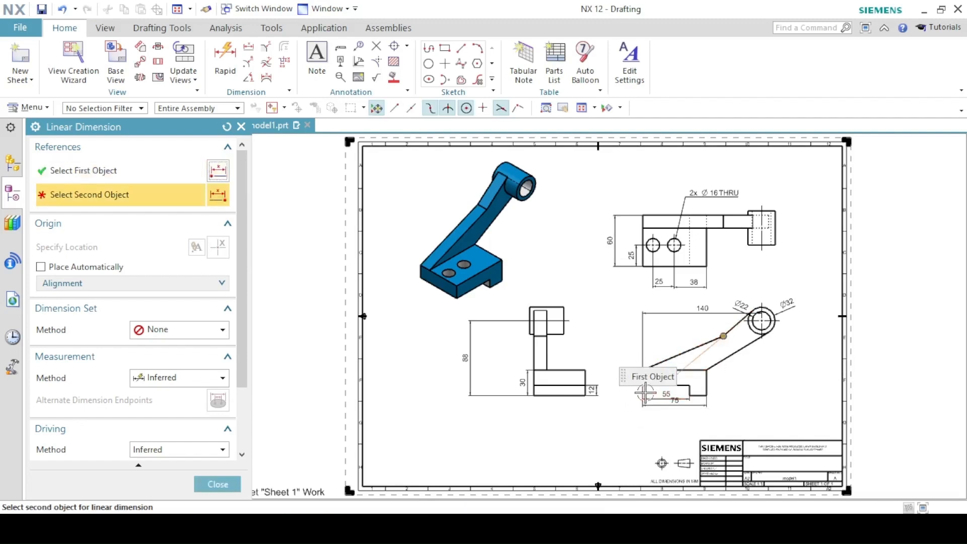
pyautogui.click(644, 389)
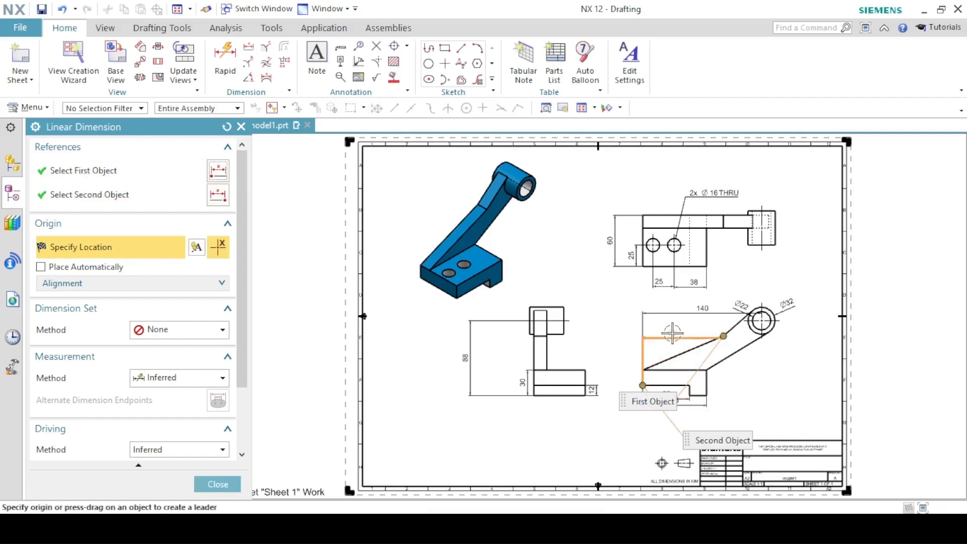
pyautogui.click(684, 323)
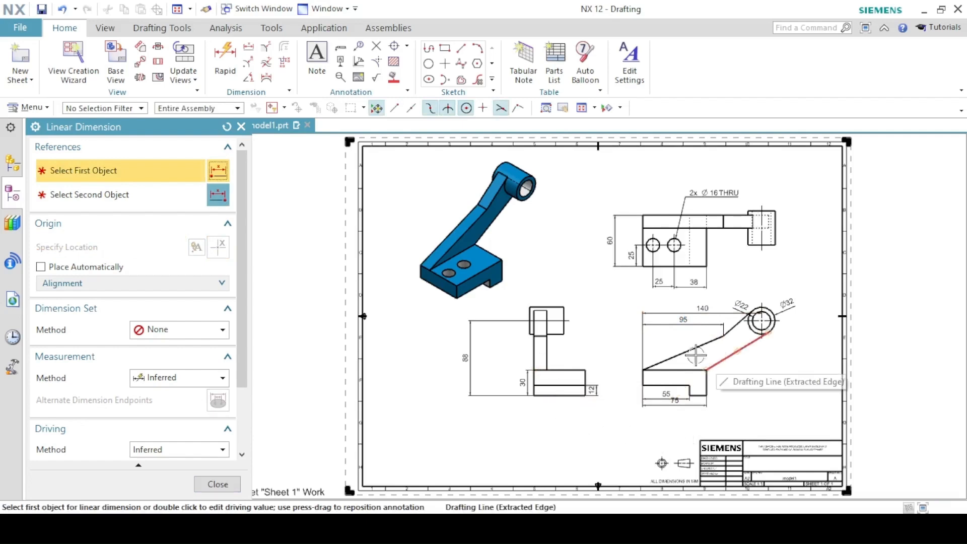
# Dimension the height from the base's top edge to the arm's bend, placed left of the front view, and move the boss-centre distance dimension below the base.
pyautogui.click(724, 344)
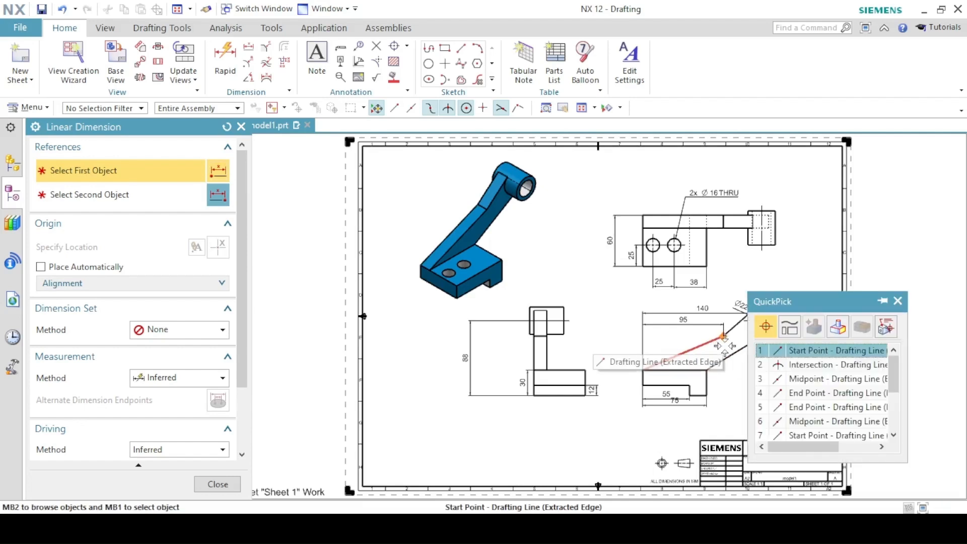
pyautogui.click(787, 352)
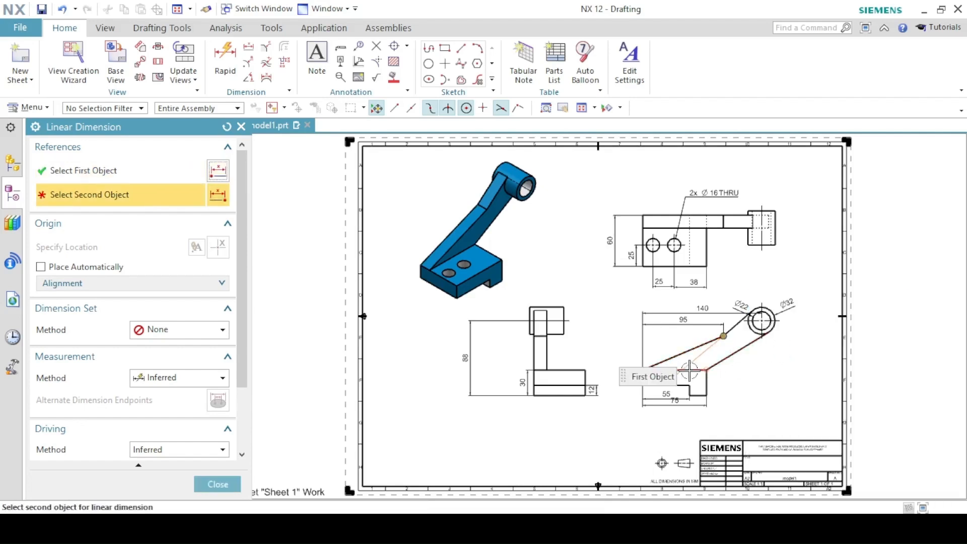
pyautogui.click(624, 358)
pyautogui.click(617, 354)
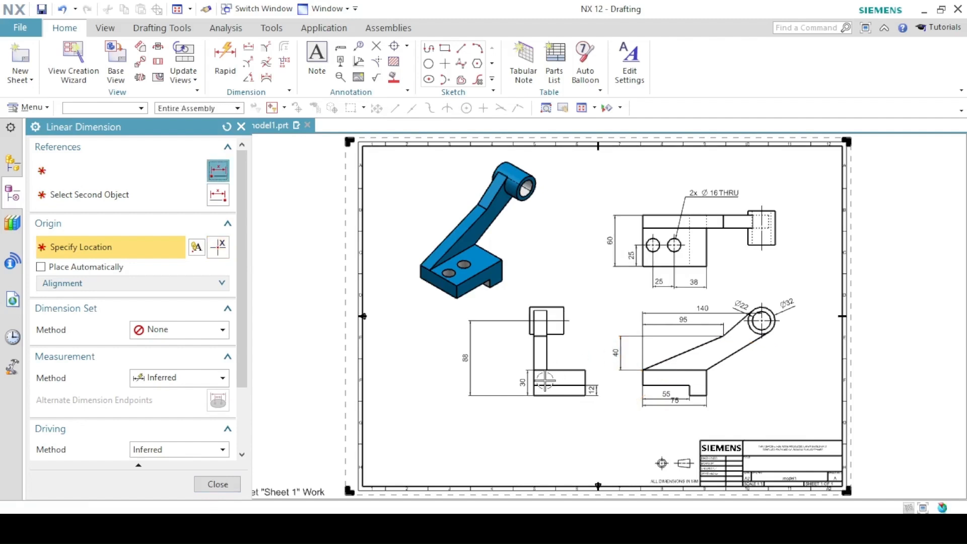
pyautogui.click(218, 485)
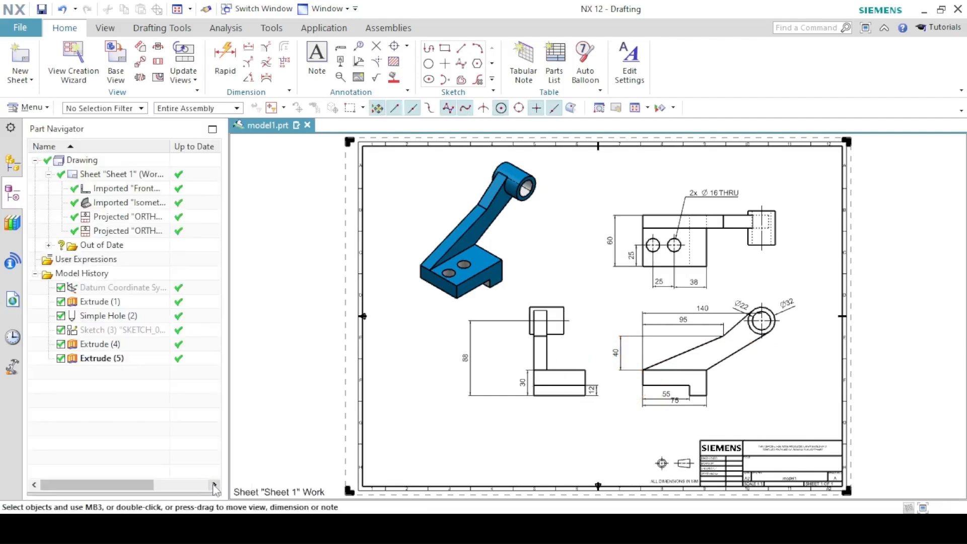
pyautogui.moveTo(684, 312); pyautogui.dragTo(674, 410)
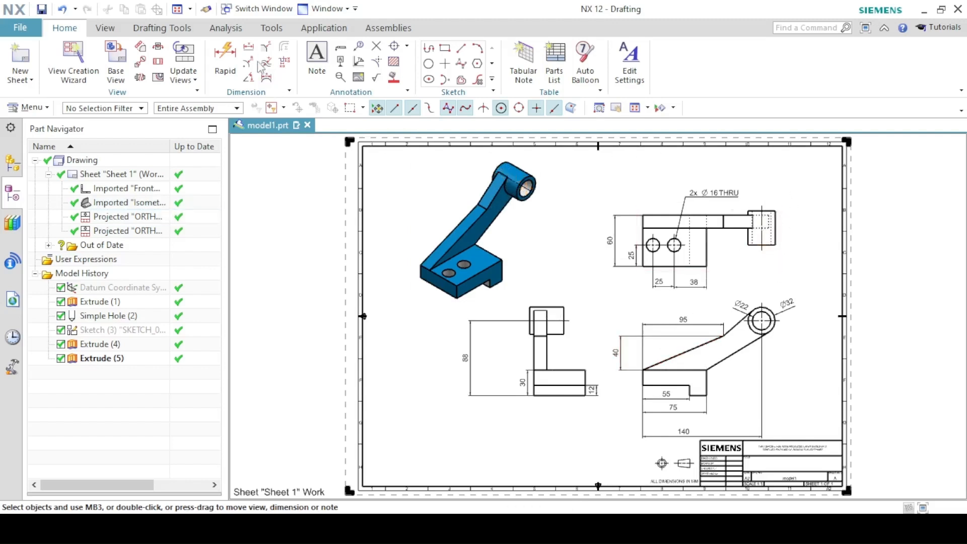
# Dimension the boss's length on its right side and the arm's thickness on the left side of the upper projected view.
pyautogui.click(248, 47)
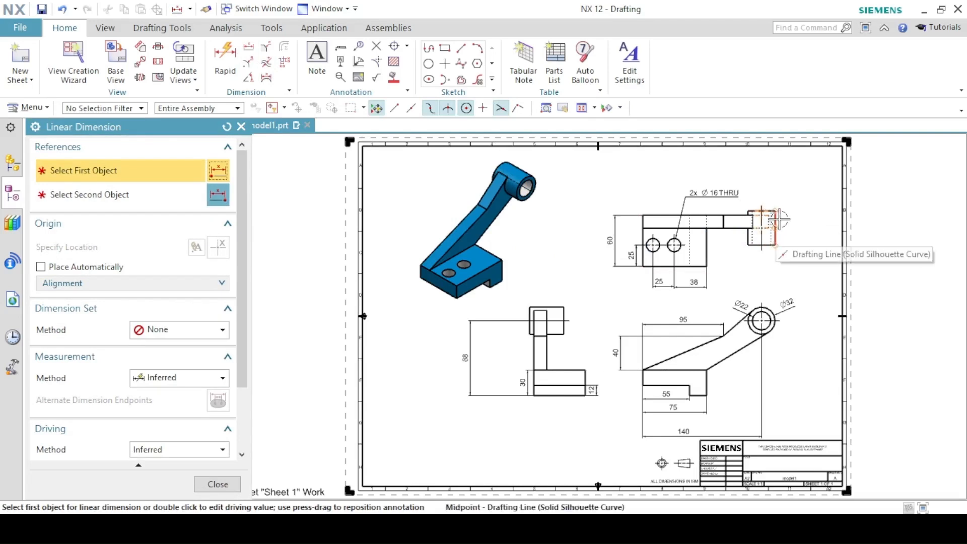
pyautogui.click(776, 220)
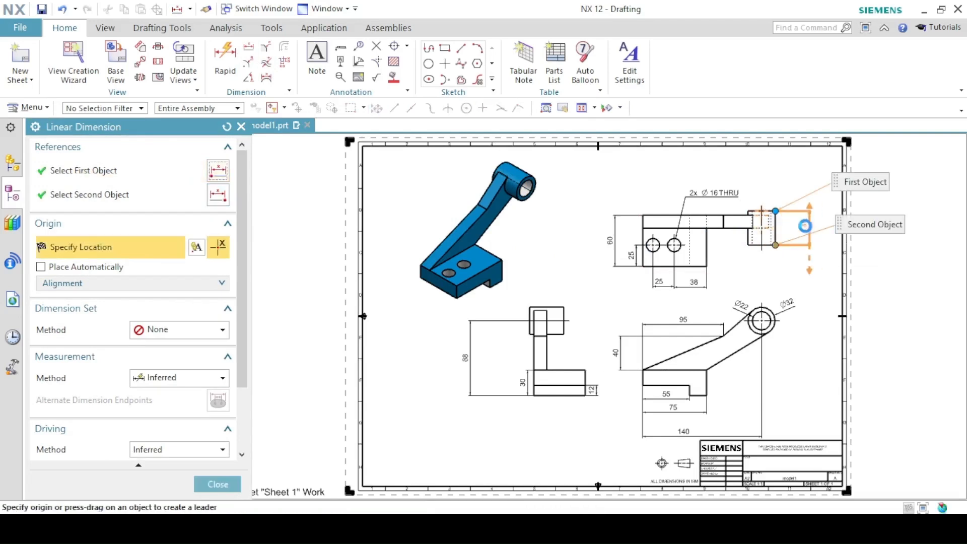
pyautogui.click(732, 267)
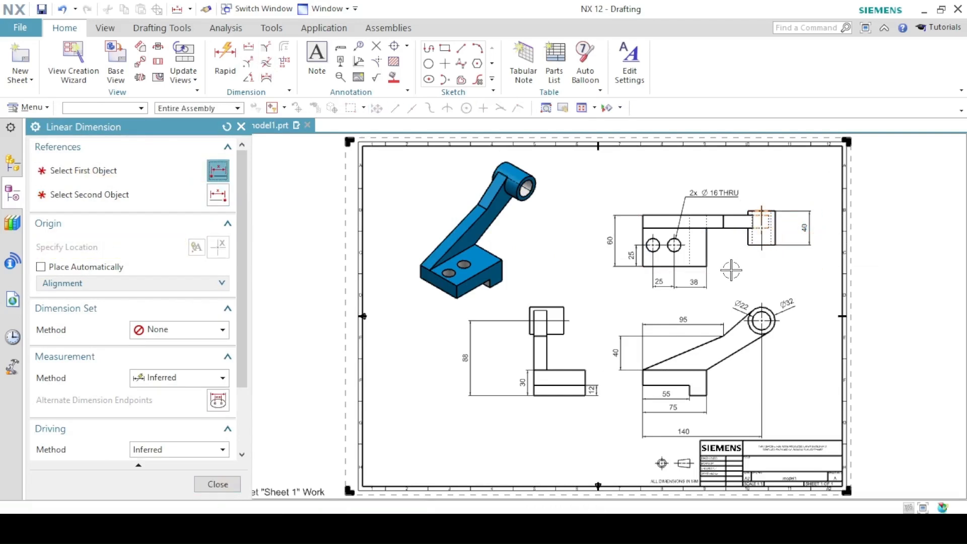
pyautogui.click(661, 222)
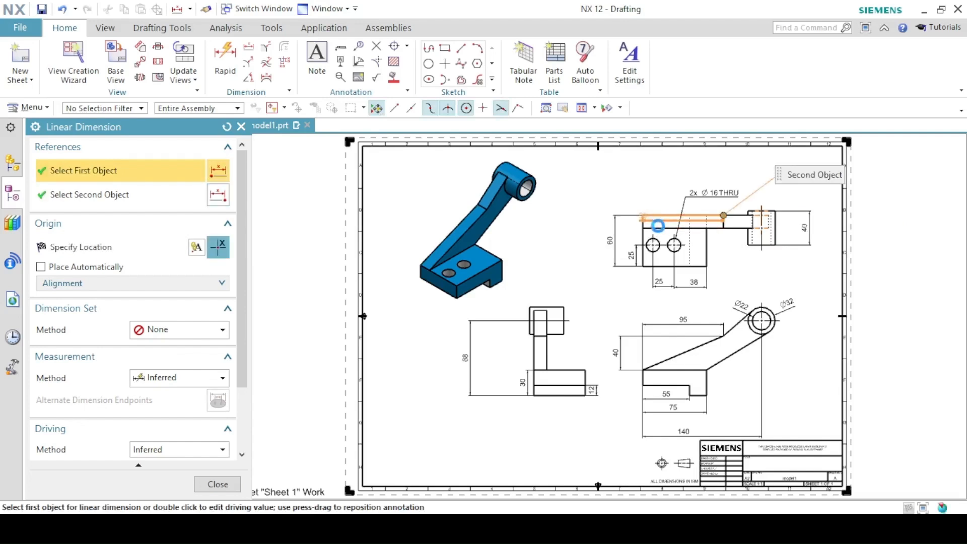
pyautogui.click(660, 229)
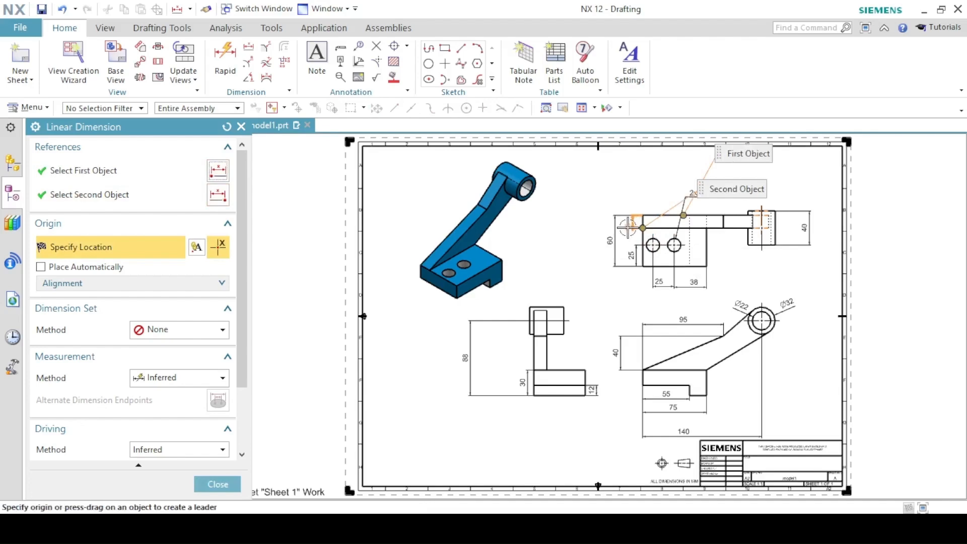
pyautogui.click(628, 226)
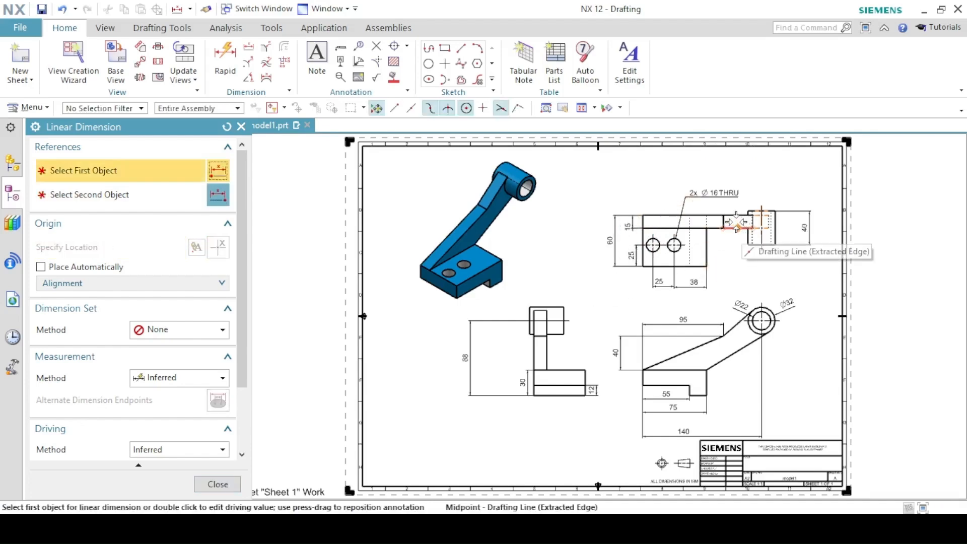
# Dimension the vertical offset between the arm's upper edge and the boss's upper end in the upper projected view, placed left of the boss.
pyautogui.scroll(6, 736, 221)
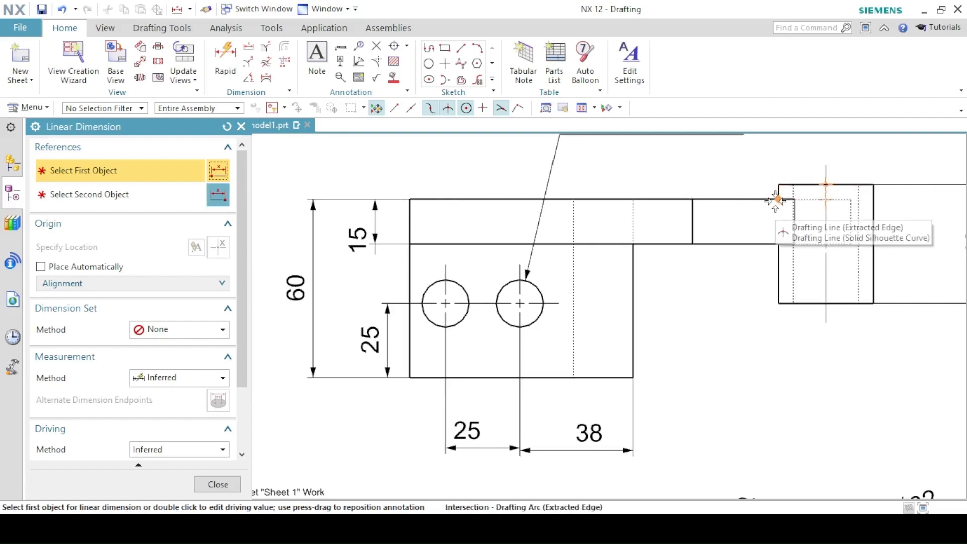
pyautogui.click(776, 200)
pyautogui.click(778, 185)
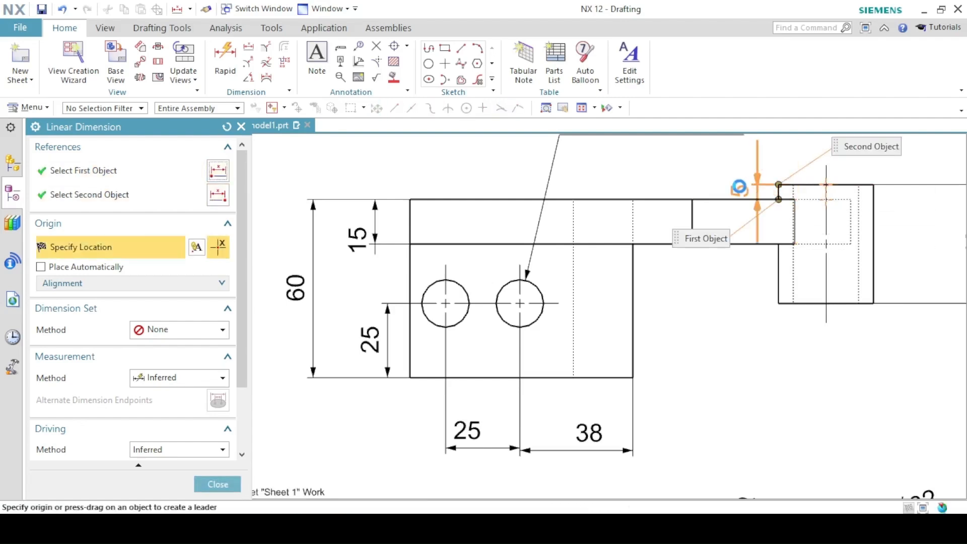
pyautogui.click(739, 189)
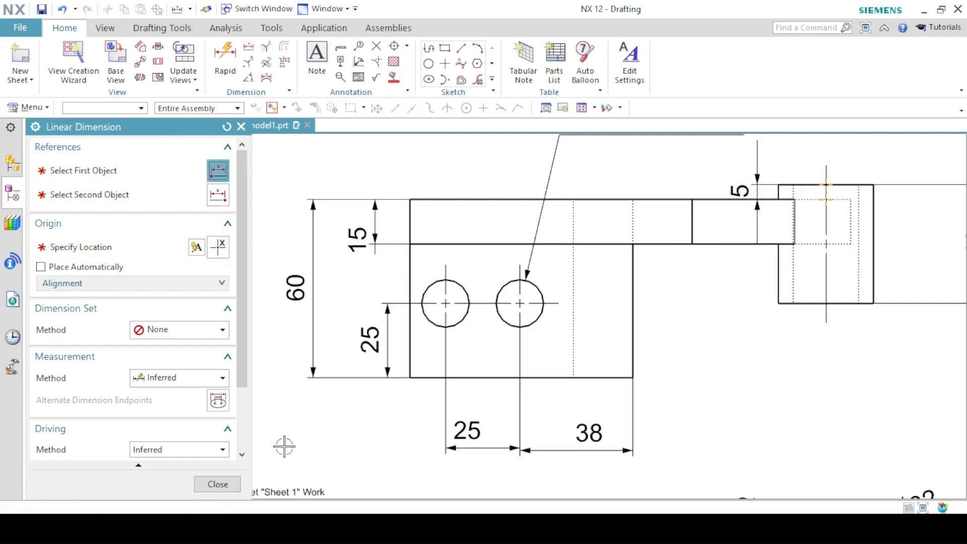
pyautogui.click(224, 483)
# Move the 5, 88, 140 and 40 mm boss-length dimensions and the Ø16 hole callout so they sit close to their views without overlapping.
pyautogui.click(635, 108)
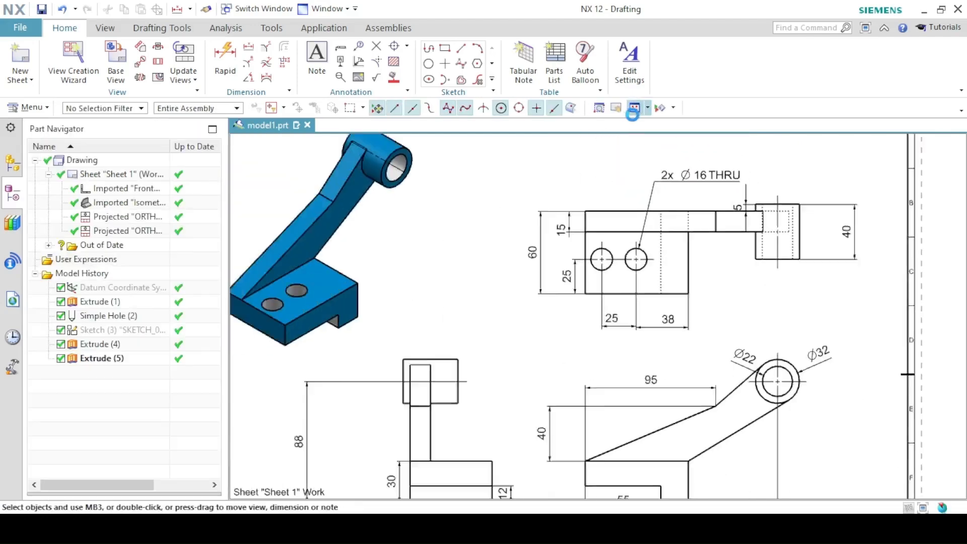
pyautogui.doubleClick(743, 187)
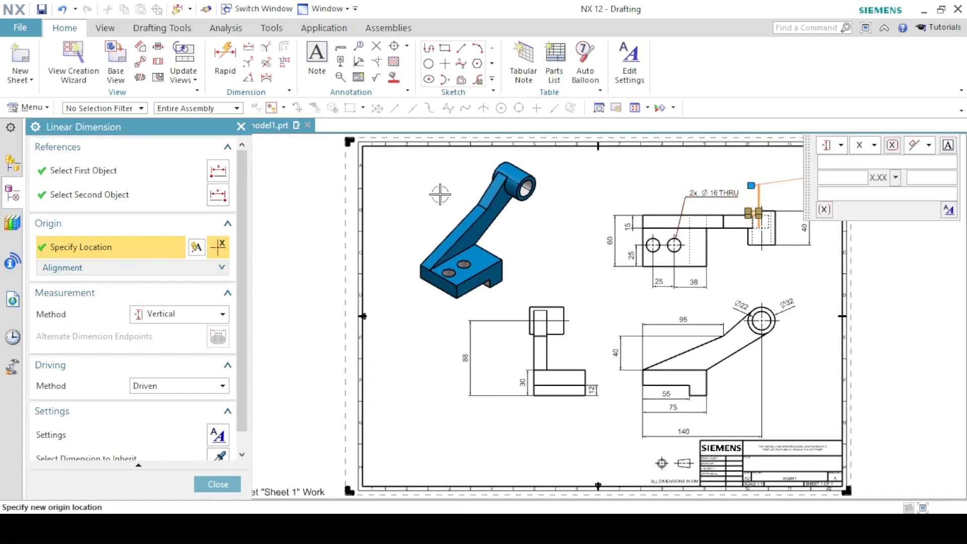
pyautogui.press('Escape')
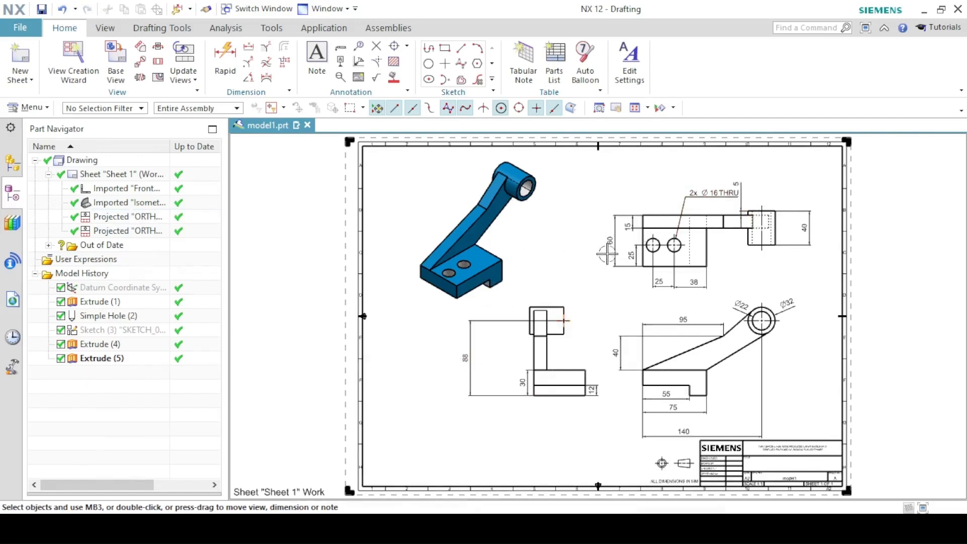
pyautogui.moveTo(472, 347); pyautogui.dragTo(508, 347)
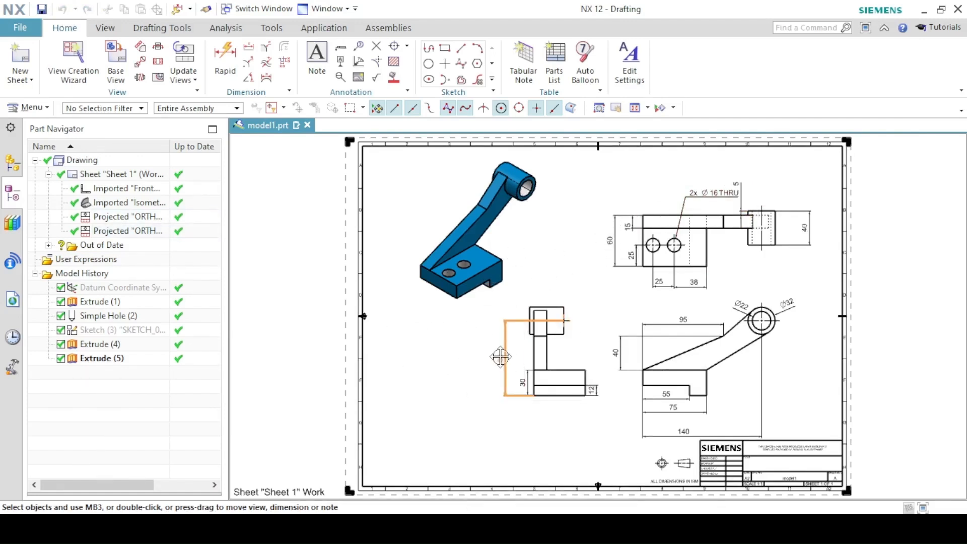
pyautogui.moveTo(689, 432); pyautogui.dragTo(690, 425)
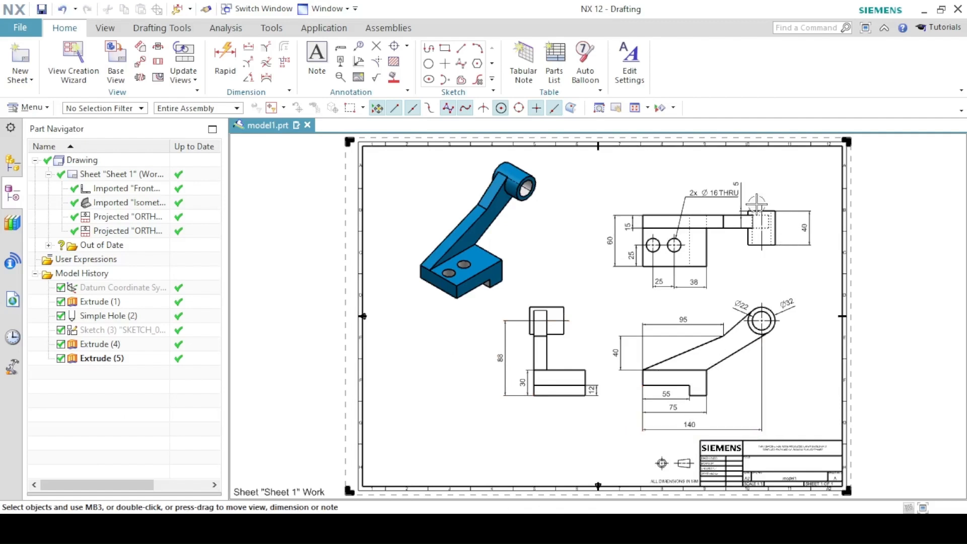
pyautogui.moveTo(718, 193); pyautogui.dragTo(696, 182)
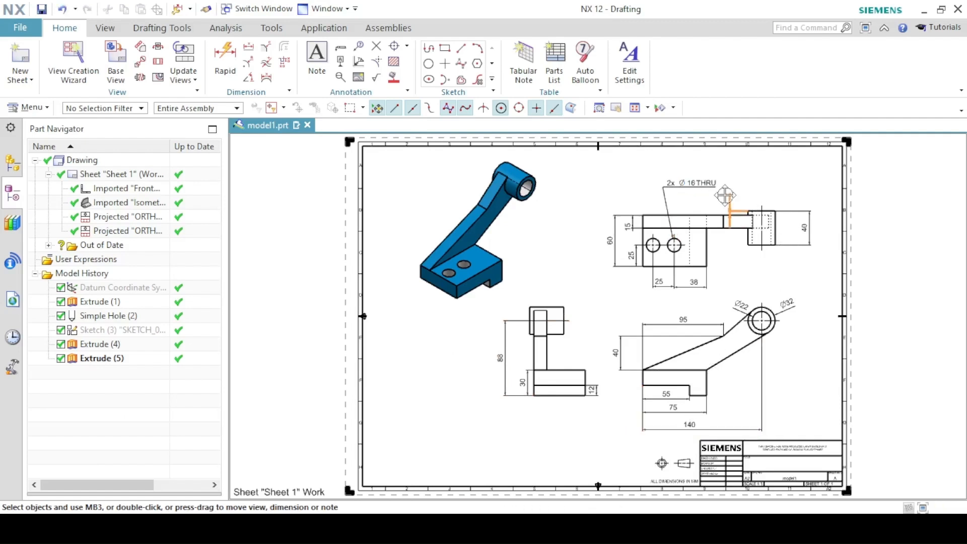
pyautogui.moveTo(811, 226); pyautogui.dragTo(784, 227)
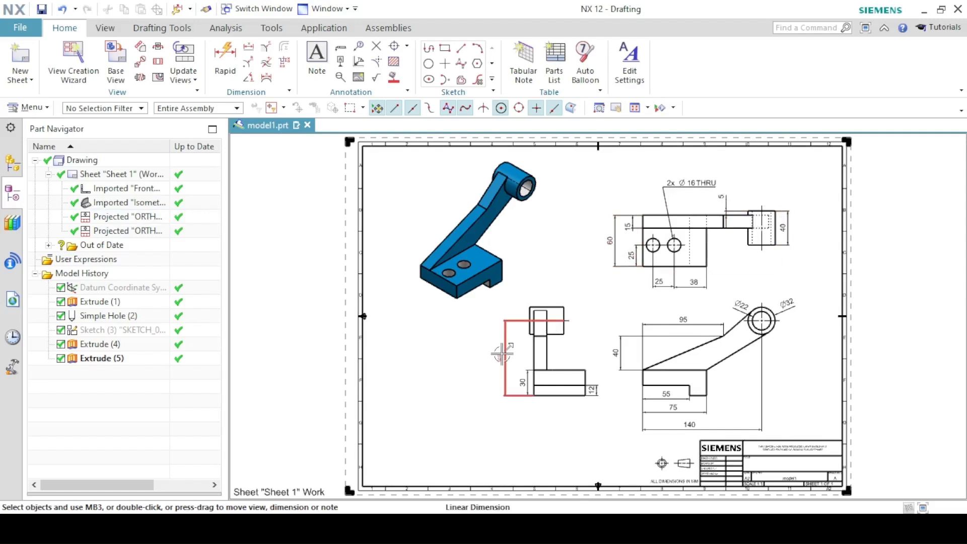
# Space out the views by moving the isometric view slightly right, the upper projected view up and right, and the left projected view left.
pyautogui.moveTo(501, 157); pyautogui.dragTo(514, 153)
pyautogui.moveTo(652, 203); pyautogui.dragTo(661, 175)
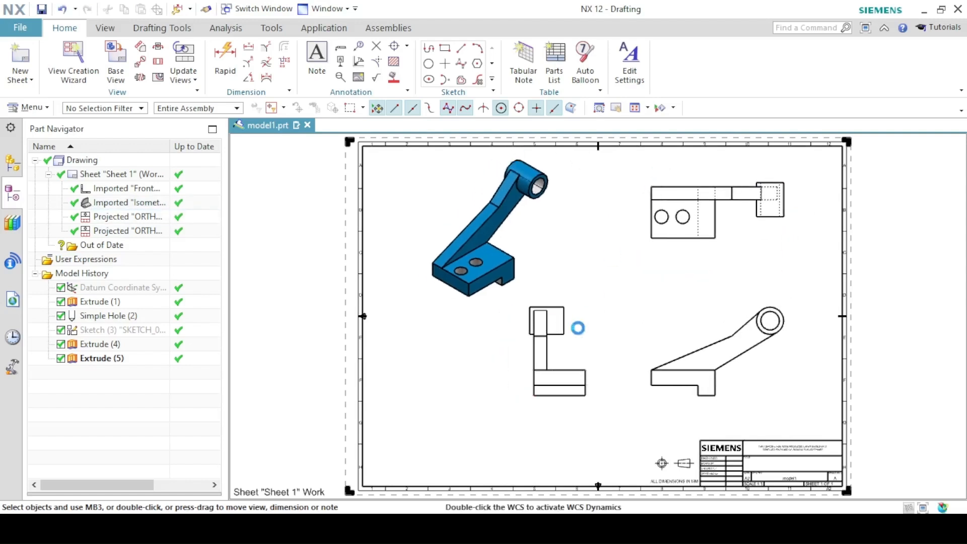
pyautogui.moveTo(568, 301); pyautogui.dragTo(549, 304)
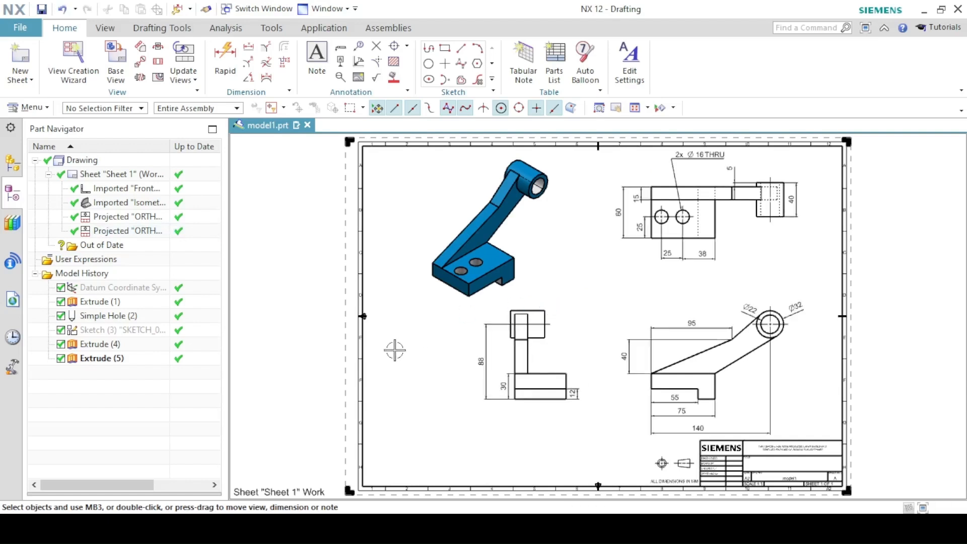